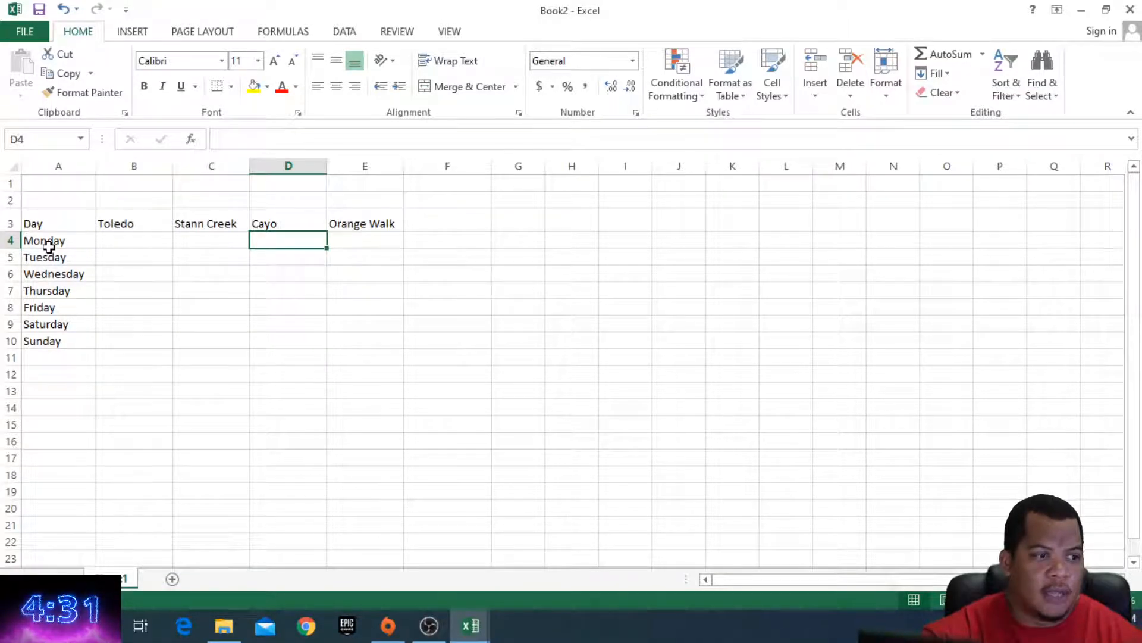
- Enter 1 in the Toledo column for each day from Monday through Thursday
{"action": "left_click", "coordinate": [133, 240]}
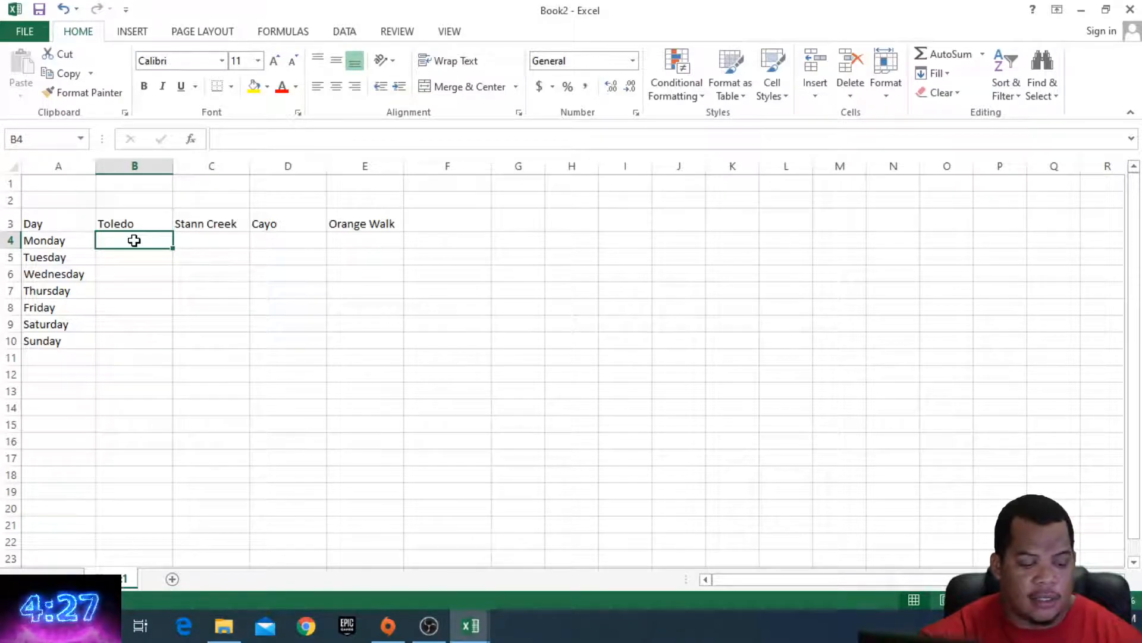
{"action": "type", "text": "1"}
{"action": "key", "text": "Return"}
{"action": "left_click", "coordinate": [132, 274]}
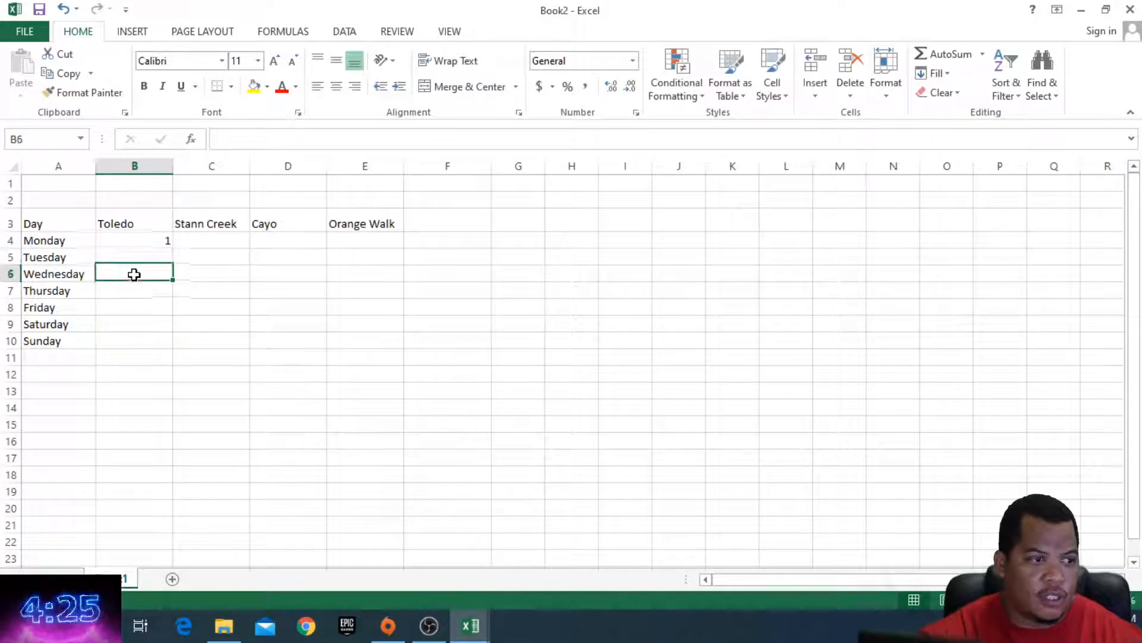
{"action": "left_click", "coordinate": [146, 259]}
{"action": "type", "text": "1"}
{"action": "key", "text": "Return"}
{"action": "type", "text": "1"}
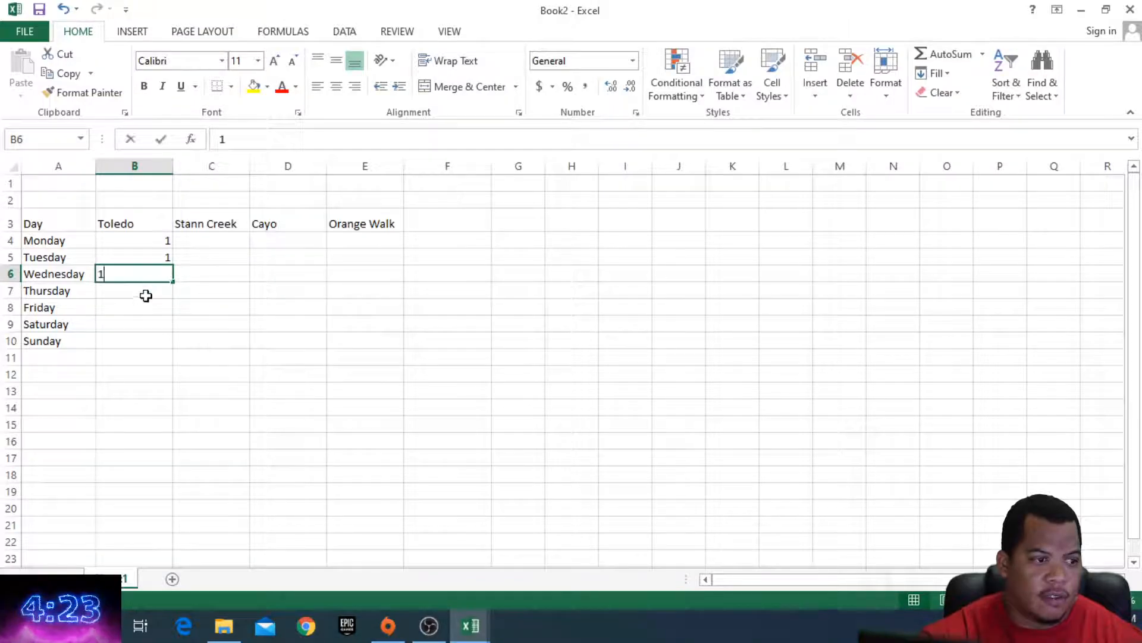
{"action": "key", "text": "Return"}
{"action": "type", "text": "1"}
{"action": "key", "text": "Return"}
- Complete the Toledo column with 0 for Friday and 1 for both Saturday and Sunday
{"action": "type", "text": "11"}
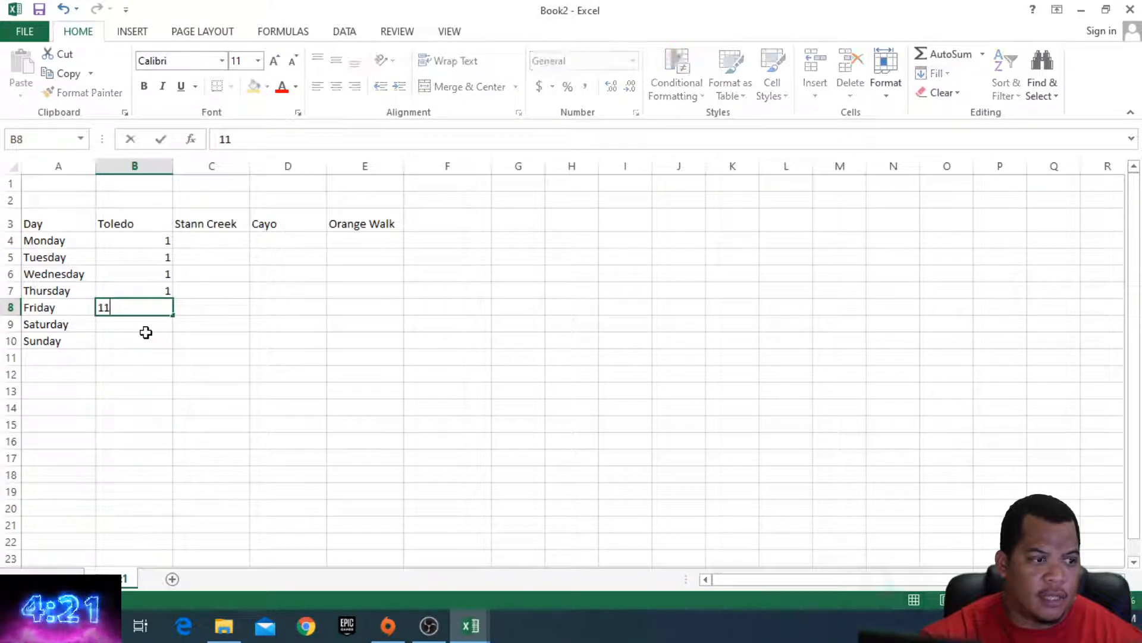
{"action": "left_click", "coordinate": [146, 337]}
{"action": "left_click", "coordinate": [146, 326]}
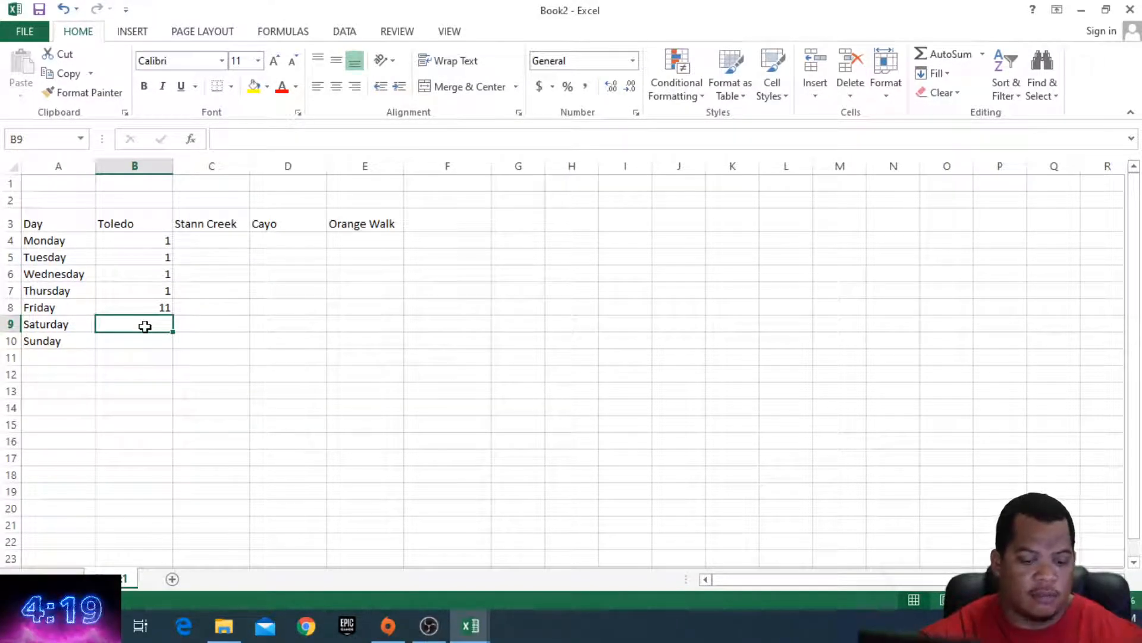
{"action": "left_click", "coordinate": [151, 304]}
{"action": "type", "text": "0"}
{"action": "key", "text": "Return"}
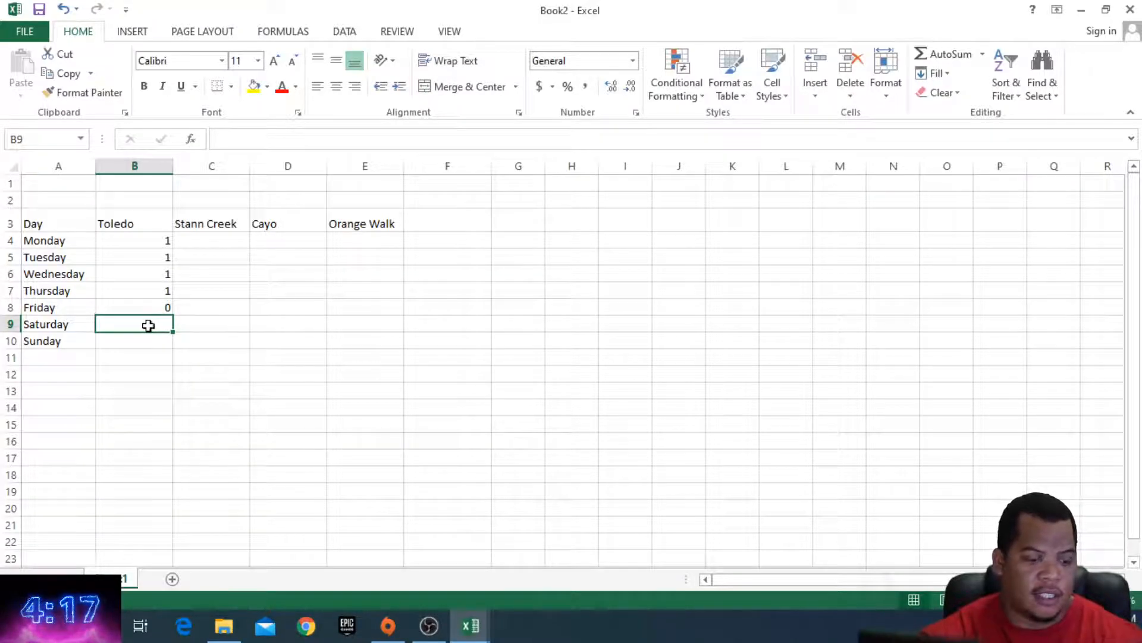
{"action": "type", "text": "1"}
{"action": "key", "text": "Return"}
{"action": "type", "text": "1"}
{"action": "left_click", "coordinate": [156, 305]}
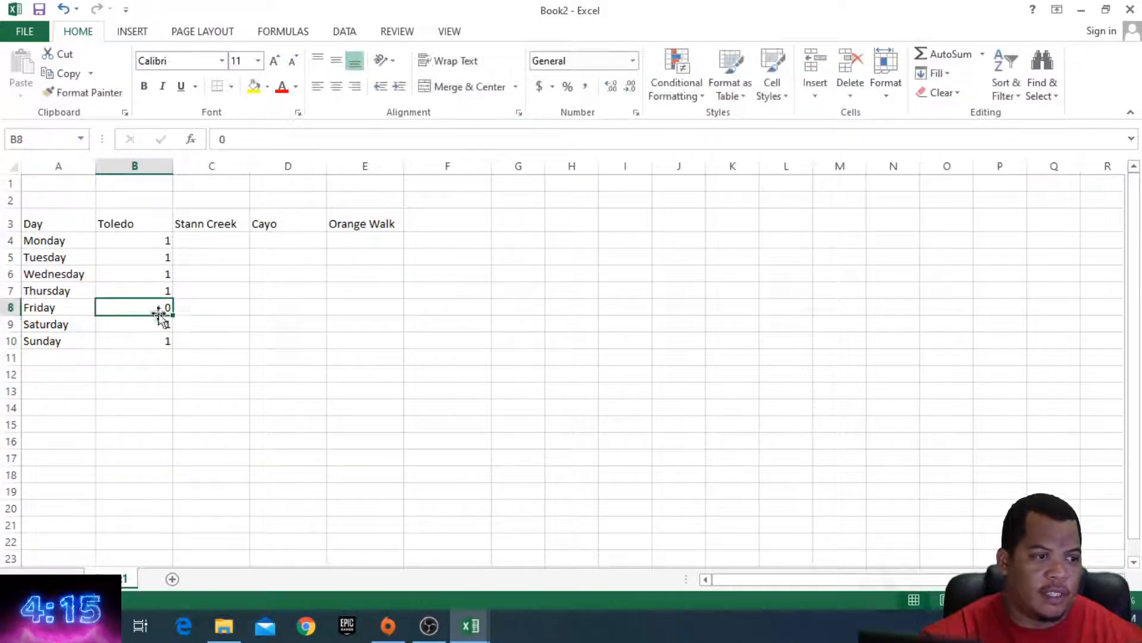
- Fill the Toledo values in B4:B10 across the Stann Creek, Cayo and Orange Walk columns
{"action": "left_click_drag", "start_coordinate": [161, 238], "coordinate": [153, 332]}
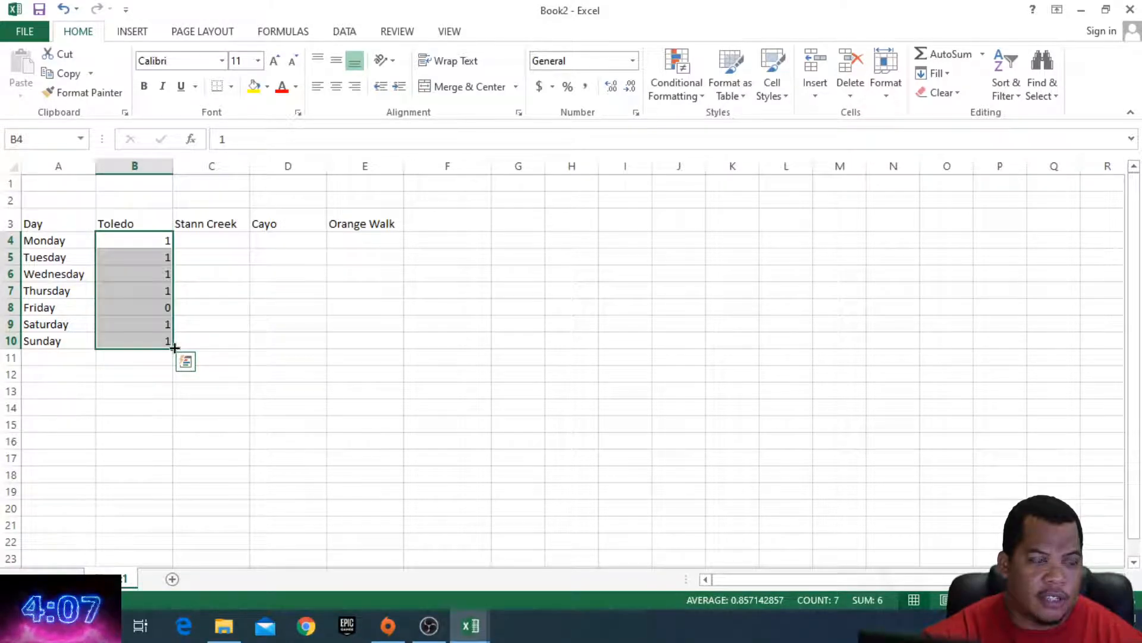
{"action": "left_click_drag", "start_coordinate": [175, 347], "coordinate": [377, 337]}
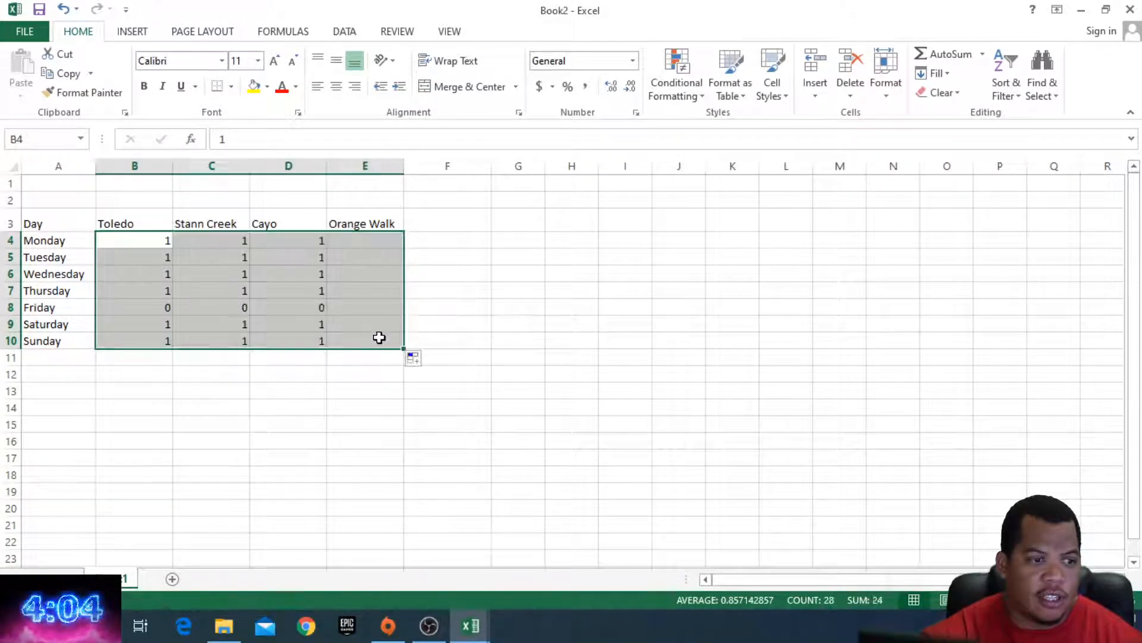
{"action": "left_click", "coordinate": [357, 255]}
- Set the Wednesday value in the Cayo column to 0
{"action": "left_click", "coordinate": [289, 302]}
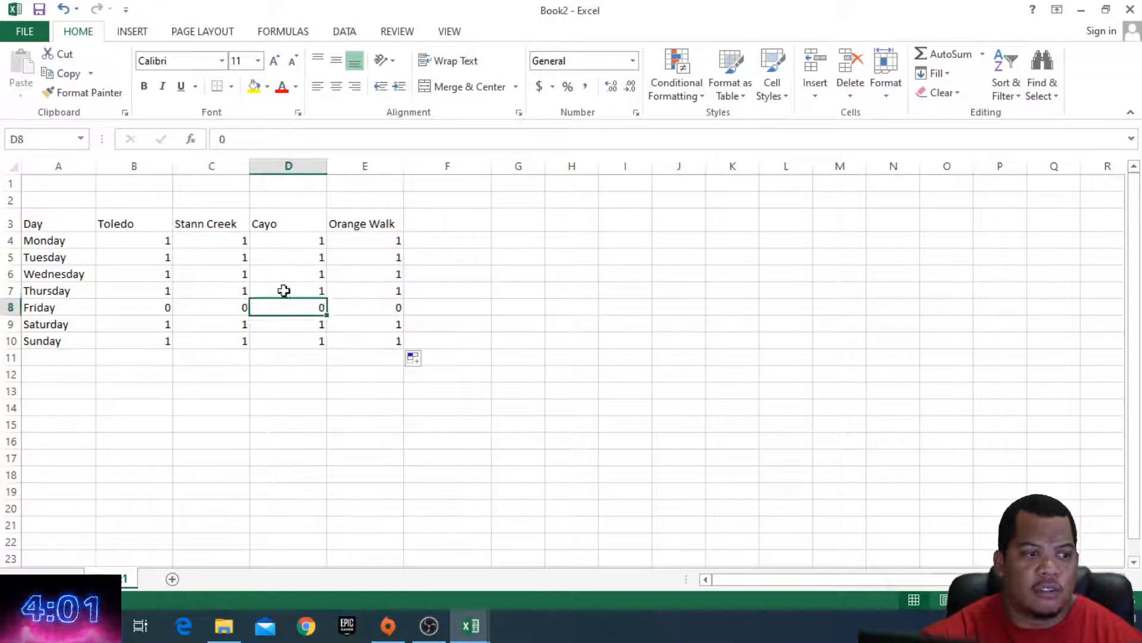
{"action": "left_click", "coordinate": [276, 269]}
{"action": "type", "text": "0"}
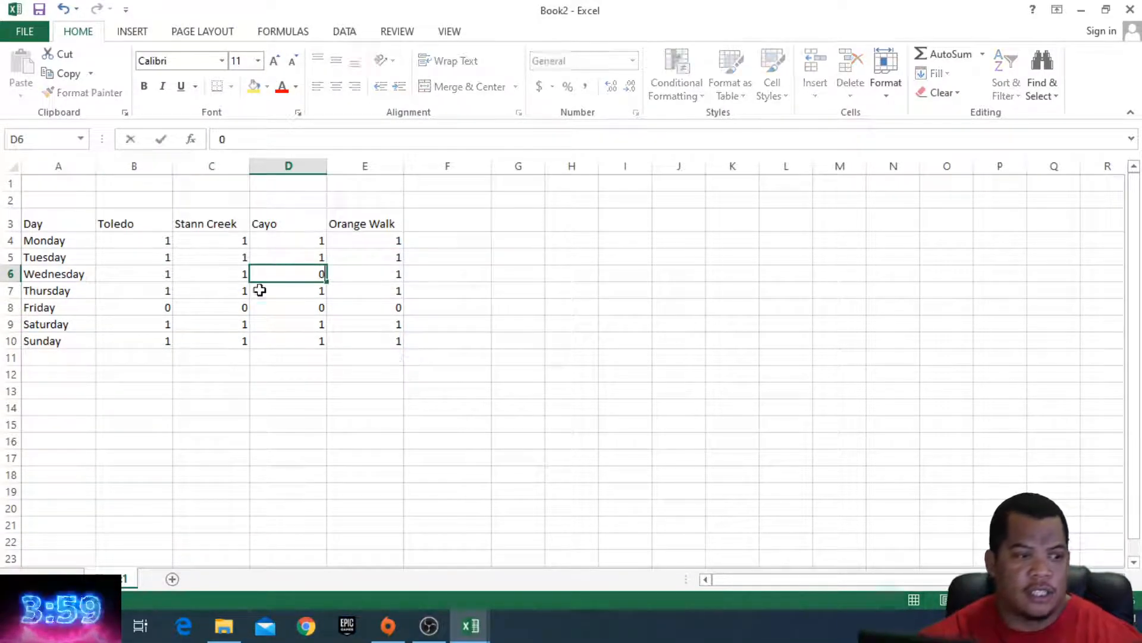
{"action": "left_click", "coordinate": [237, 304]}
{"action": "left_click", "coordinate": [162, 268]}
{"action": "left_click", "coordinate": [209, 260]}
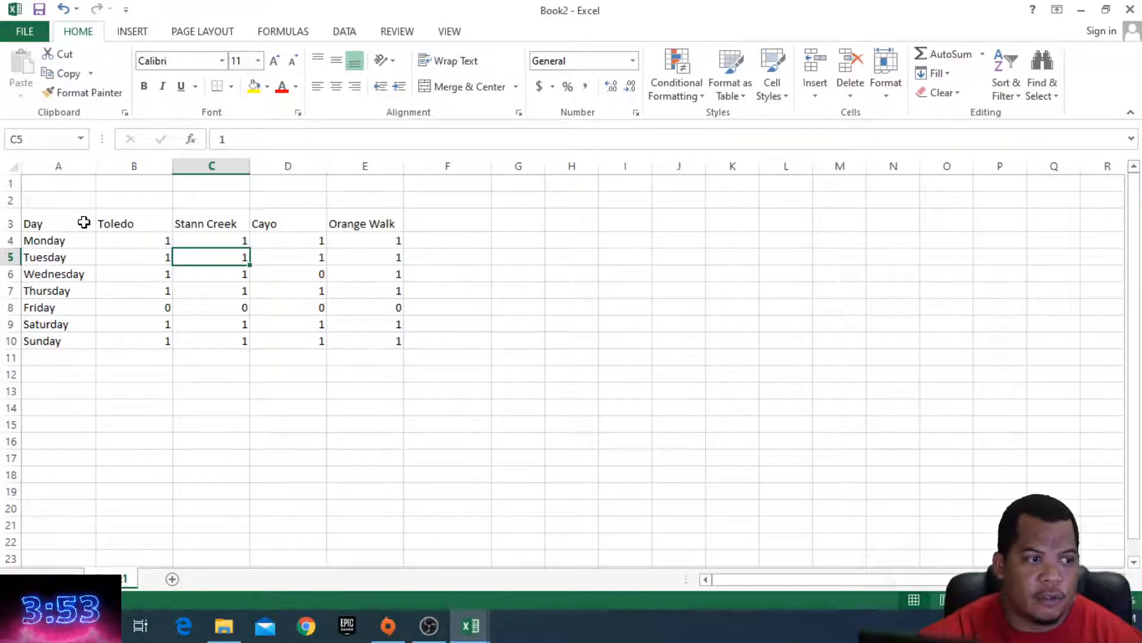
- Apply the Heading 2 cell style to the header row A3:E3
{"action": "left_click_drag", "start_coordinate": [78, 223], "coordinate": [386, 224]}
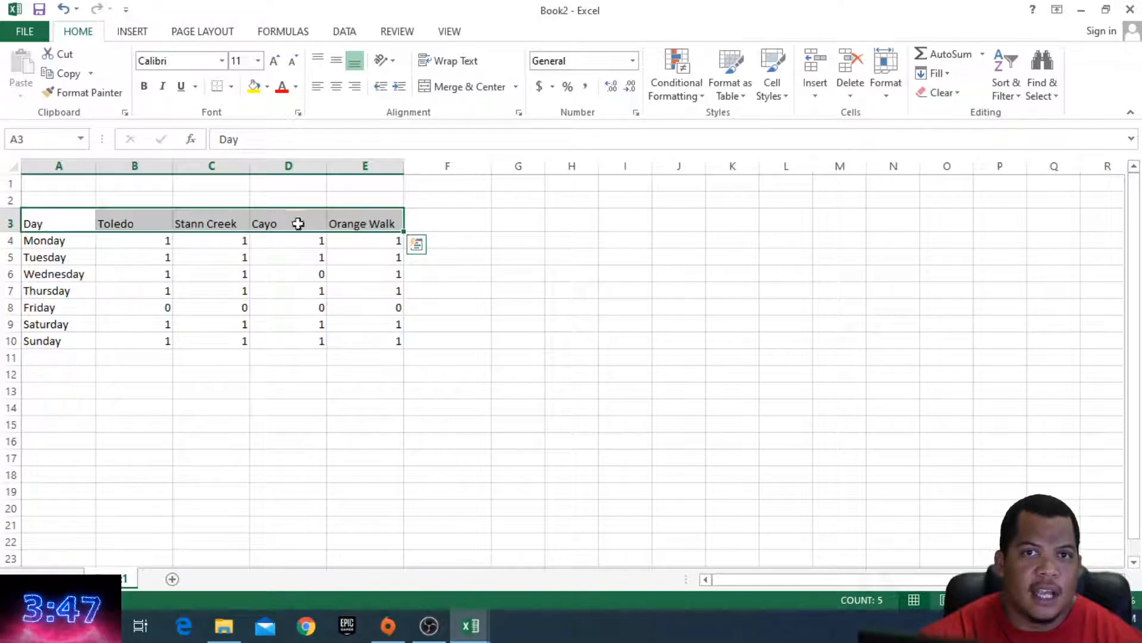
{"action": "left_click", "coordinate": [55, 225]}
{"action": "left_click_drag", "start_coordinate": [59, 220], "coordinate": [371, 214]}
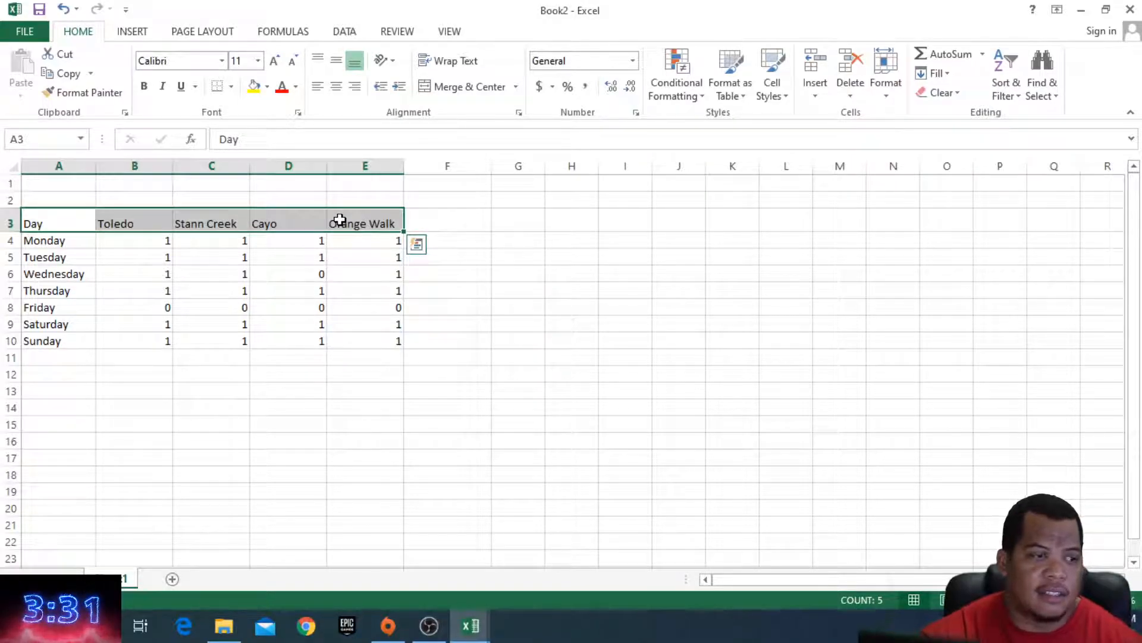
{"action": "left_click", "coordinate": [94, 237]}
{"action": "left_click_drag", "start_coordinate": [69, 224], "coordinate": [359, 224]}
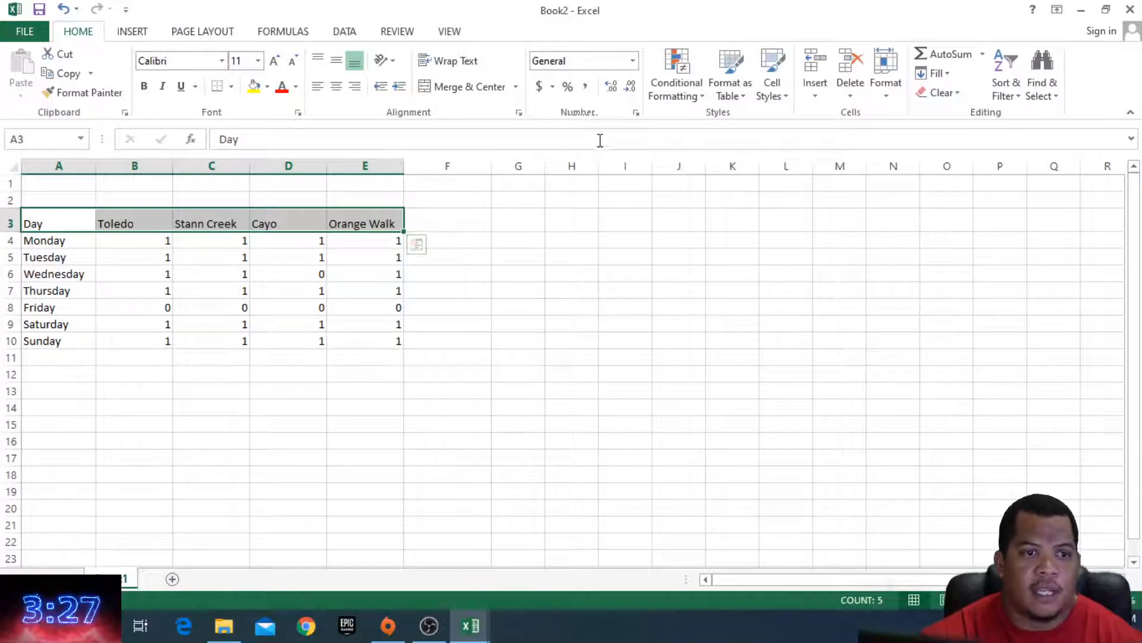
{"action": "left_click", "coordinate": [784, 103]}
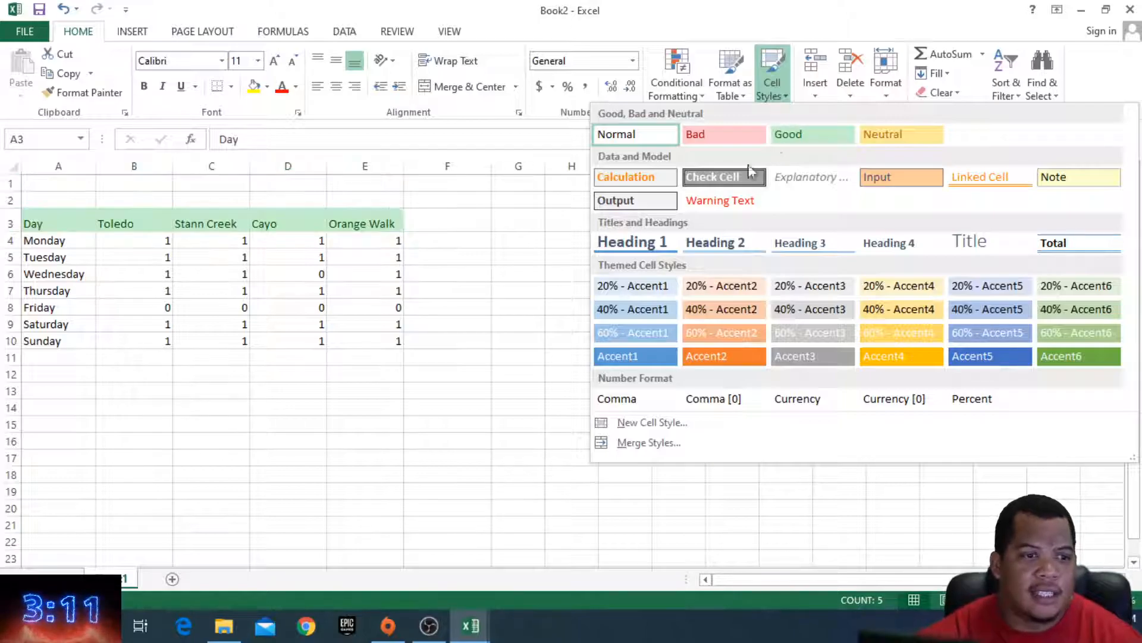
{"action": "left_click", "coordinate": [702, 246]}
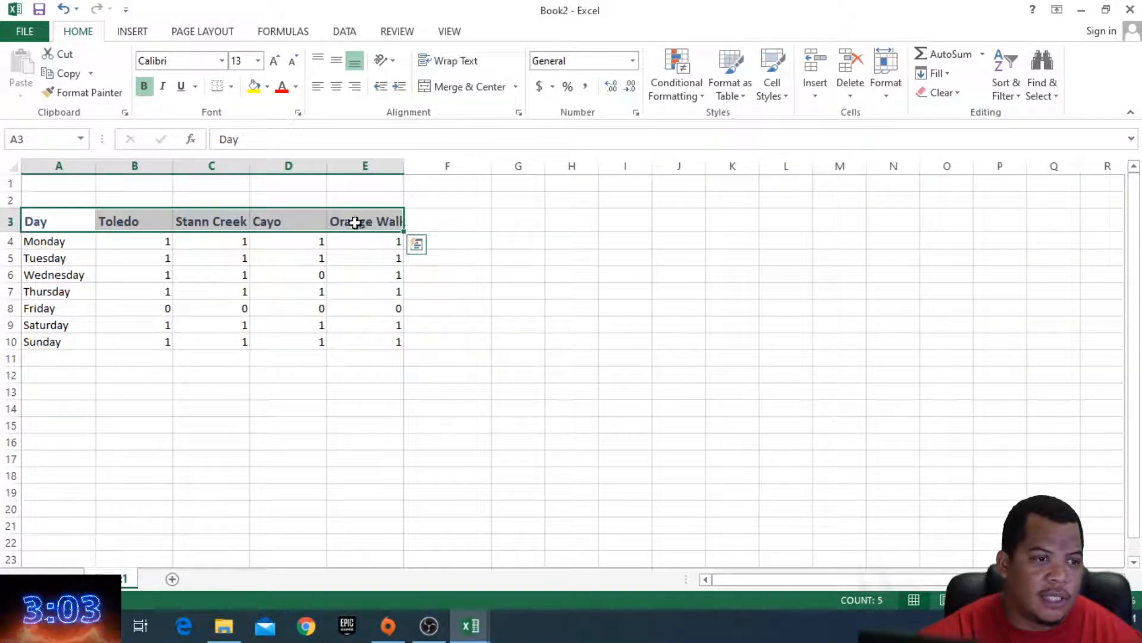
- Widen columns E and C slightly so the Orange Walk and Stann Creek headings fit
{"action": "left_click_drag", "start_coordinate": [403, 174], "coordinate": [416, 174]}
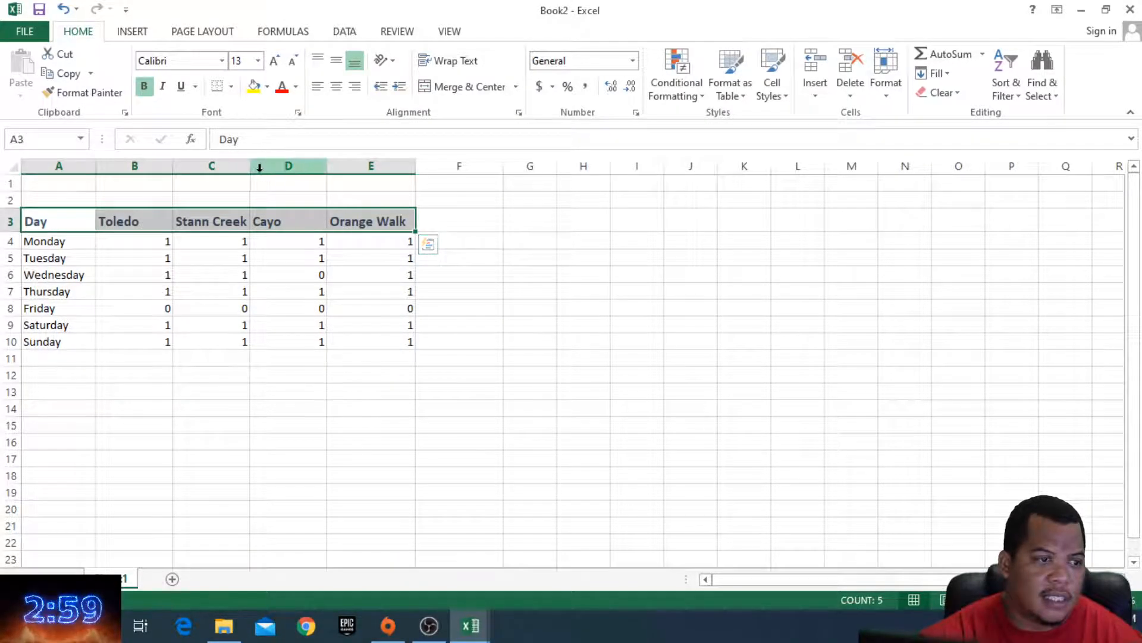
{"action": "left_click_drag", "start_coordinate": [251, 172], "coordinate": [265, 173]}
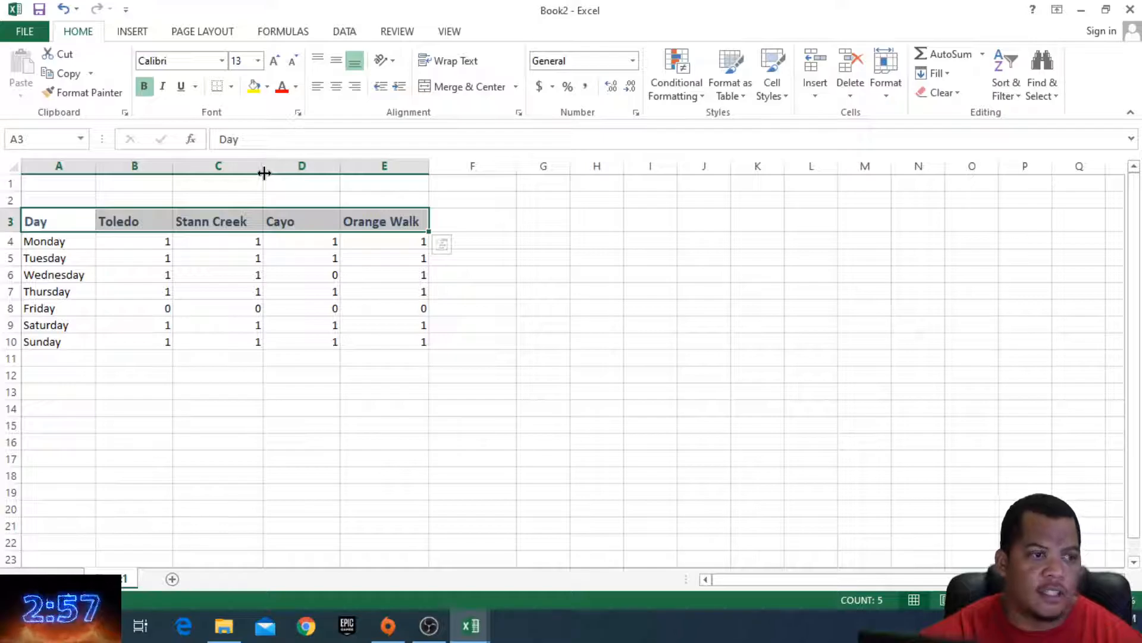
{"action": "left_click", "coordinate": [184, 258]}
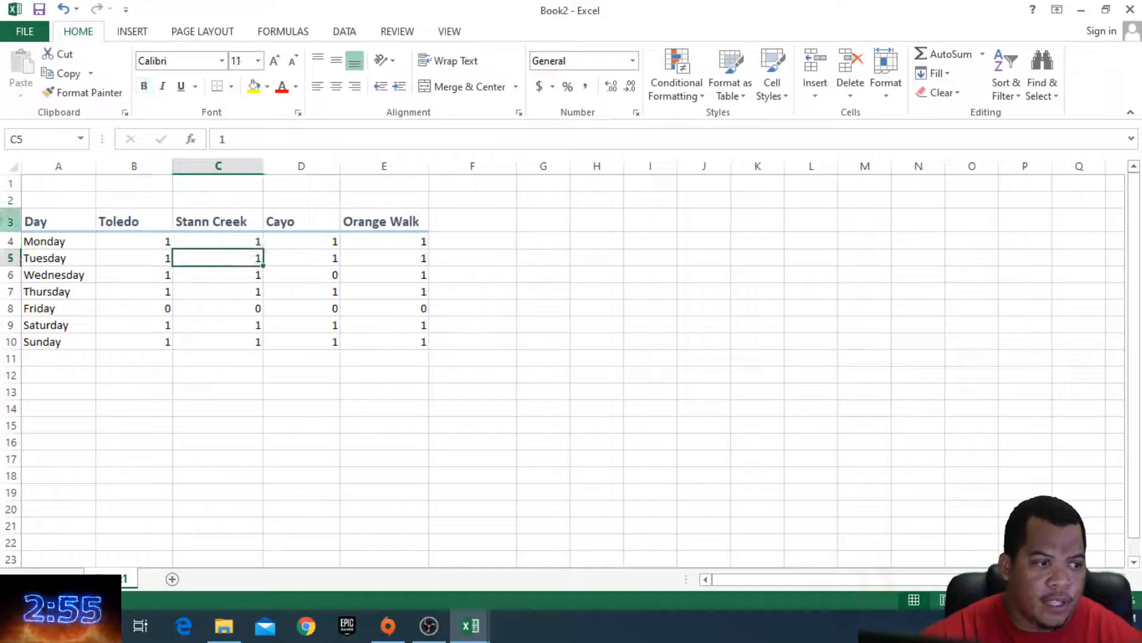
- Apply the 40% - Accent1 cell style to the day names in A4:A10
{"action": "left_click_drag", "start_coordinate": [47, 241], "coordinate": [52, 345]}
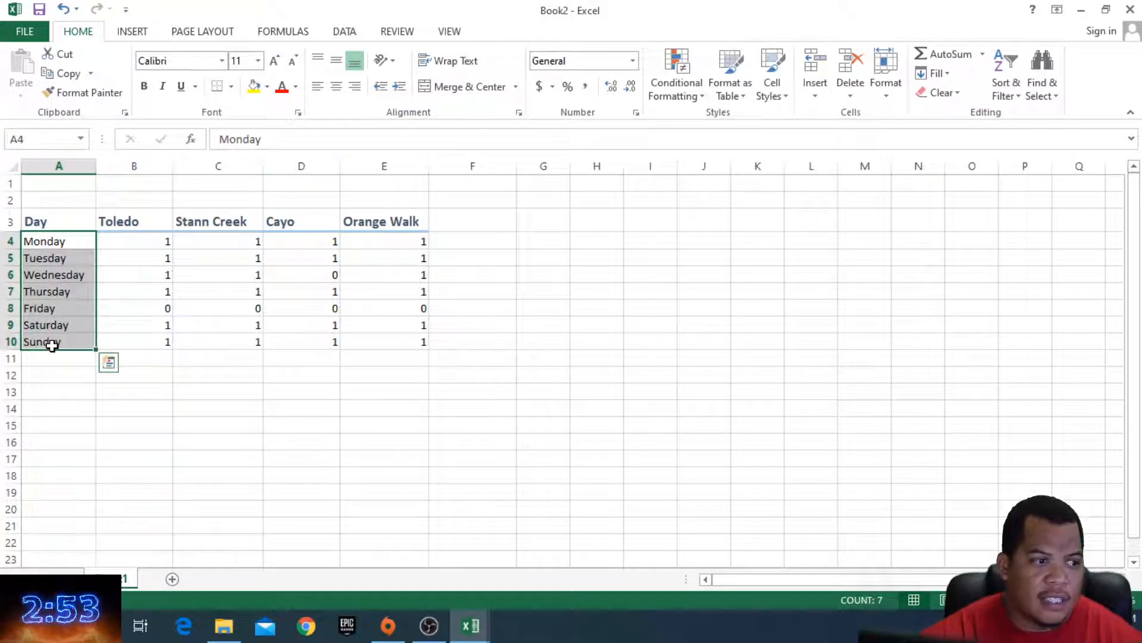
{"action": "left_click", "coordinate": [784, 95]}
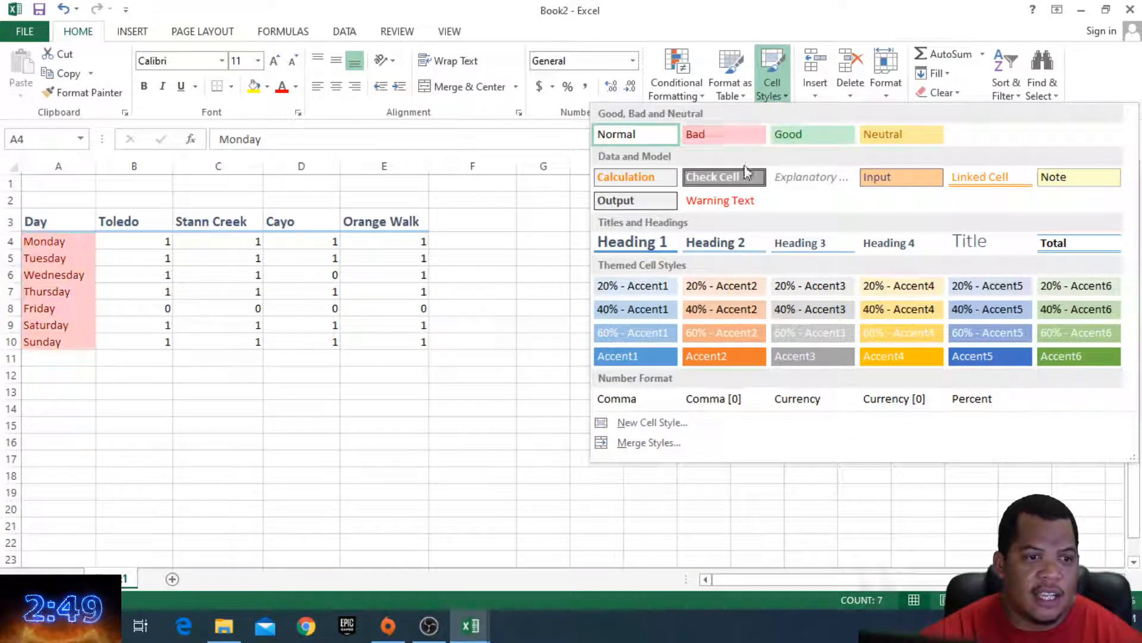
{"action": "left_click", "coordinate": [646, 312]}
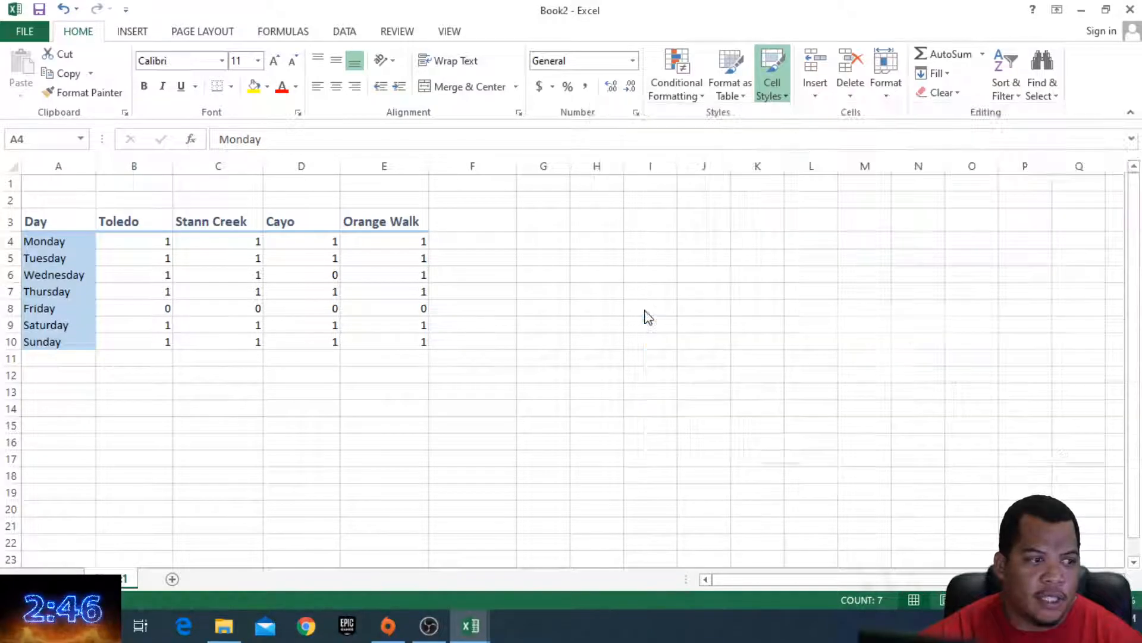
{"action": "left_click", "coordinate": [243, 271]}
- Apply the Input cell style to the numeric values in B4:E10
{"action": "left_click_drag", "start_coordinate": [150, 239], "coordinate": [373, 336]}
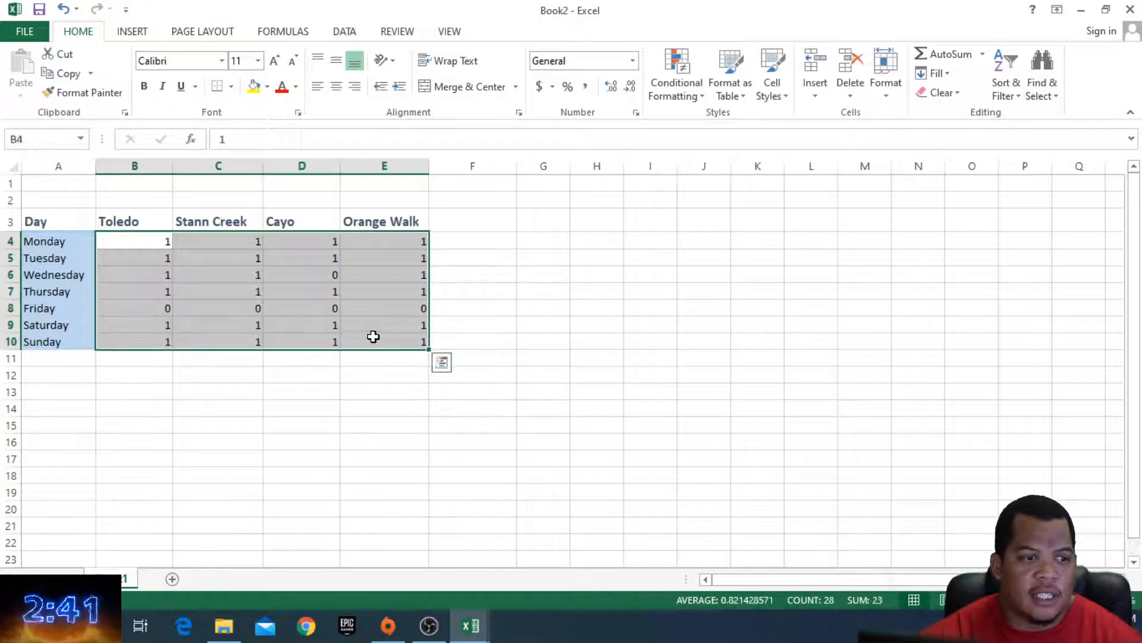
{"action": "left_click", "coordinate": [781, 99]}
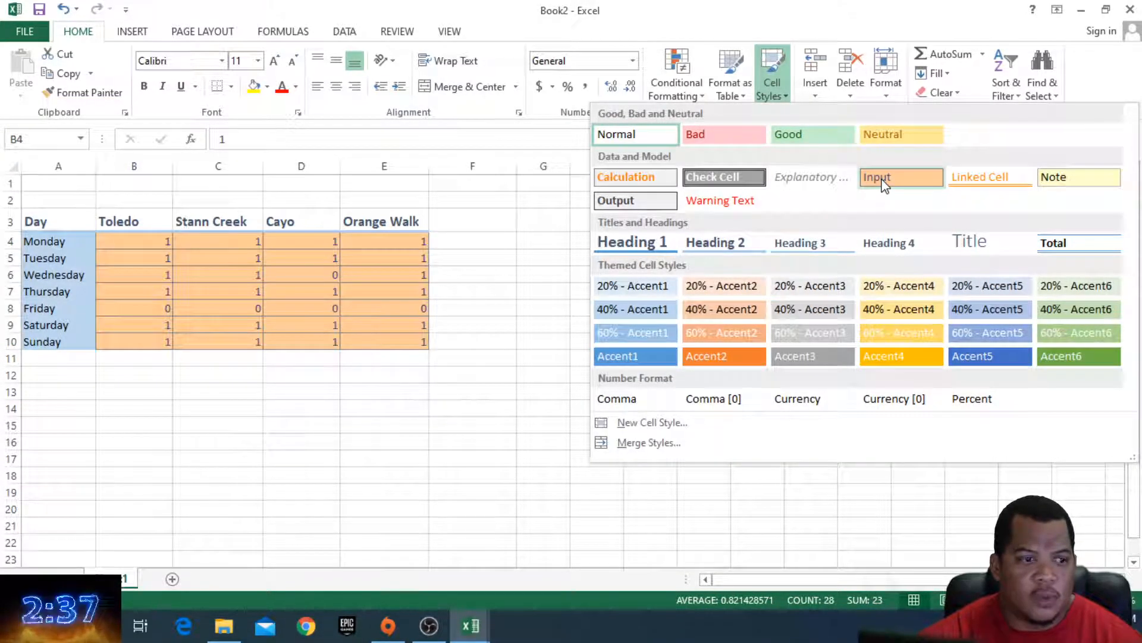
{"action": "left_click", "coordinate": [885, 178]}
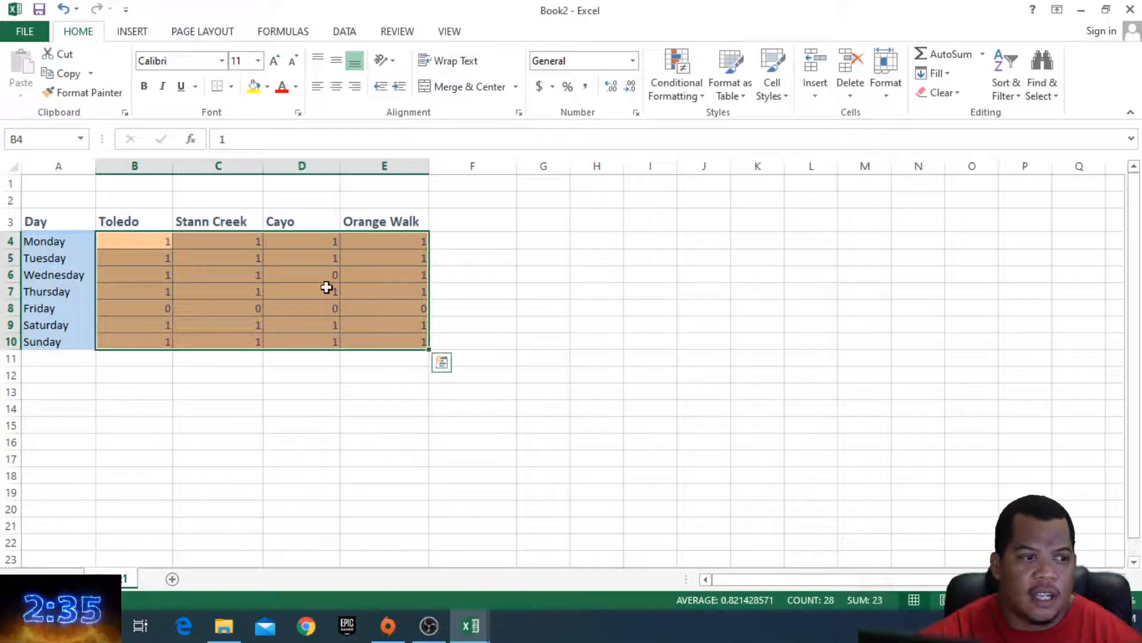
{"action": "left_click", "coordinate": [332, 257]}
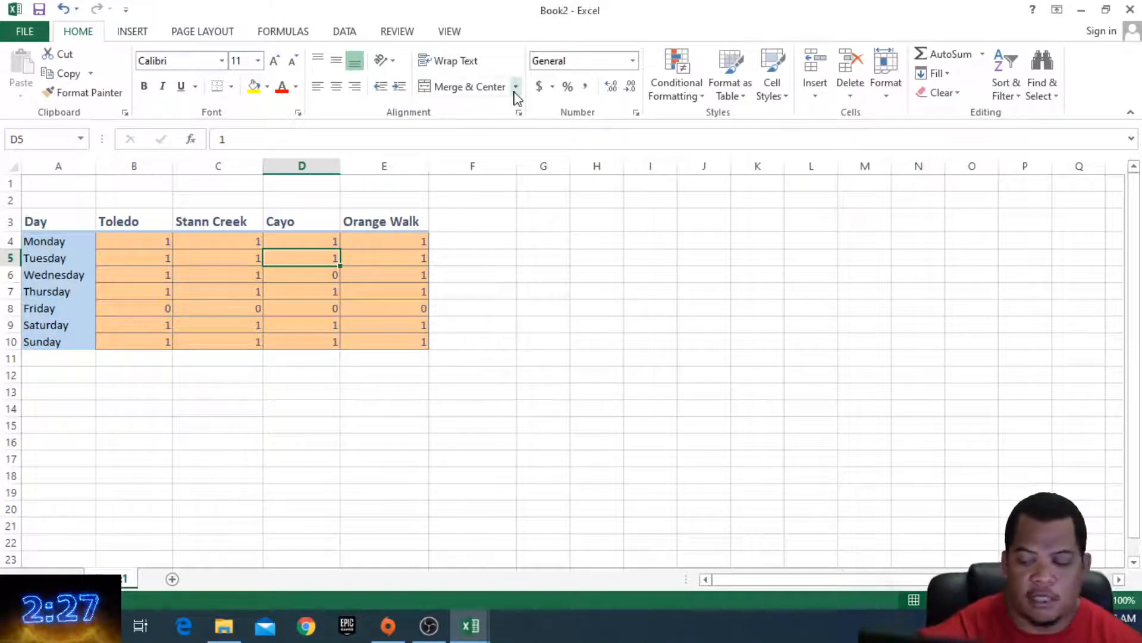
- Fill the header row A3:E3 with a light blue-gray theme color
{"action": "left_click", "coordinate": [65, 219]}
{"action": "left_click_drag", "start_coordinate": [57, 220], "coordinate": [374, 221]}
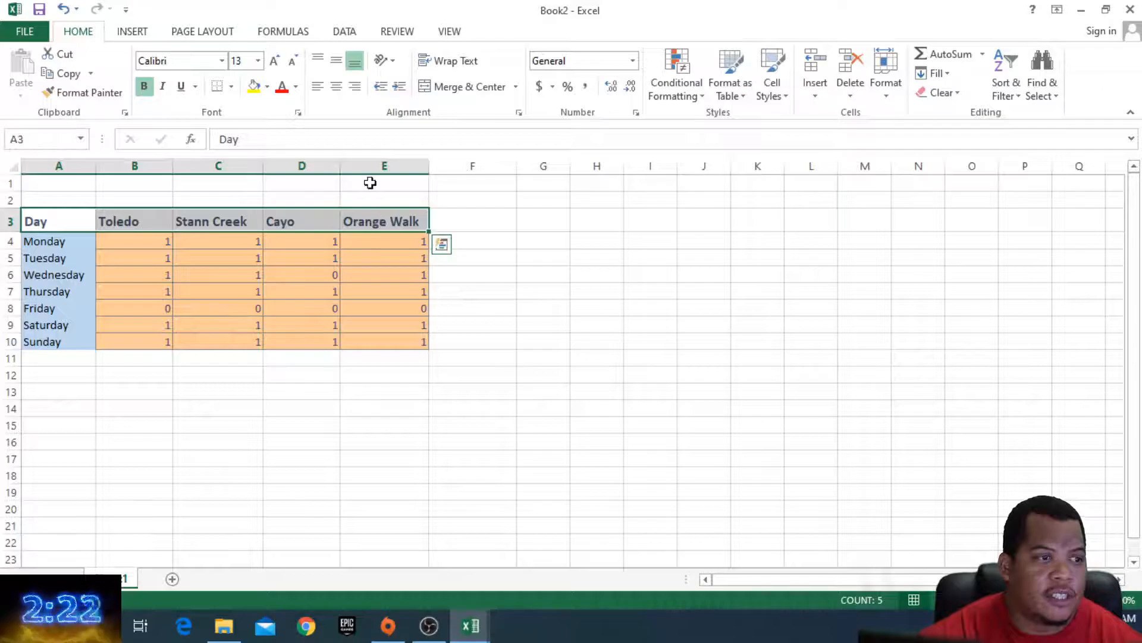
{"action": "left_click", "coordinate": [267, 87]}
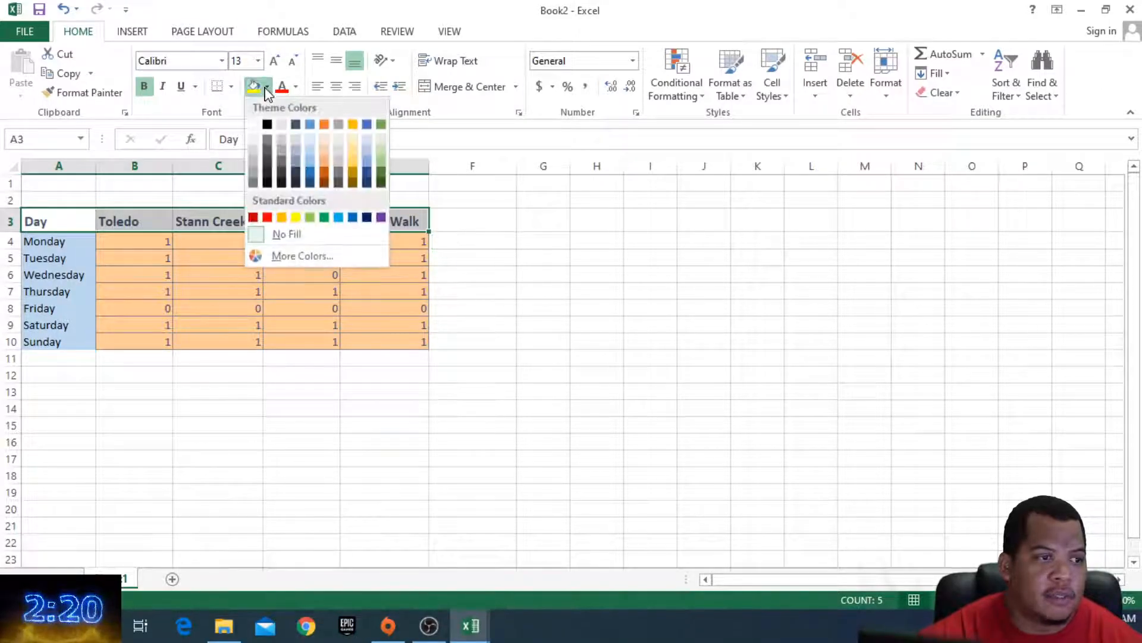
{"action": "left_click", "coordinate": [294, 149]}
{"action": "left_click", "coordinate": [322, 260]}
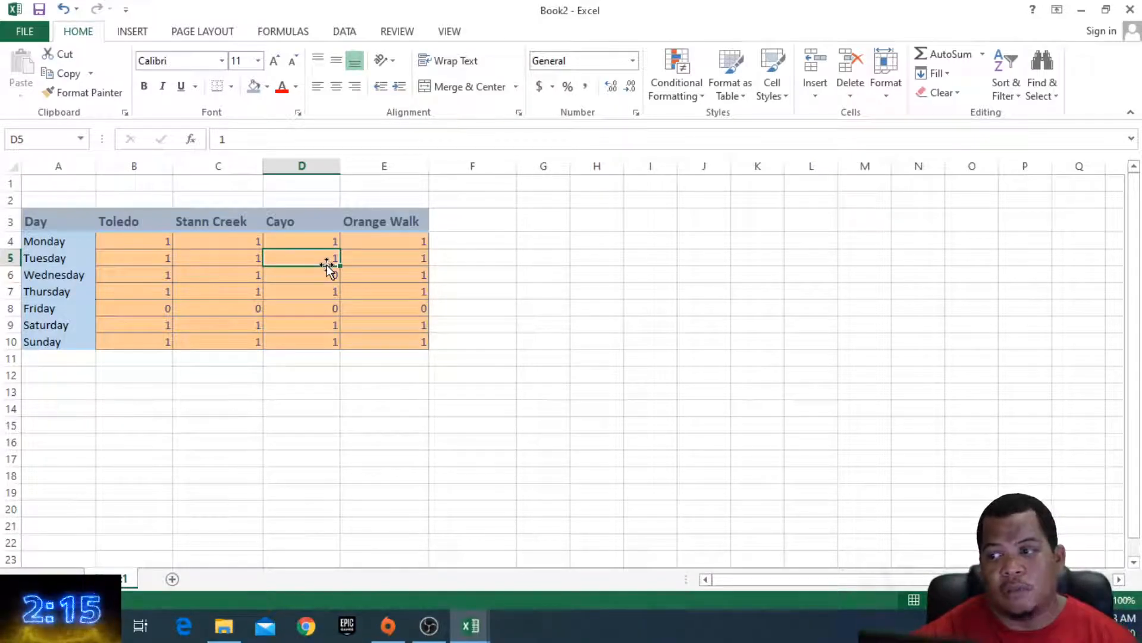
{"action": "left_click", "coordinate": [357, 241]}
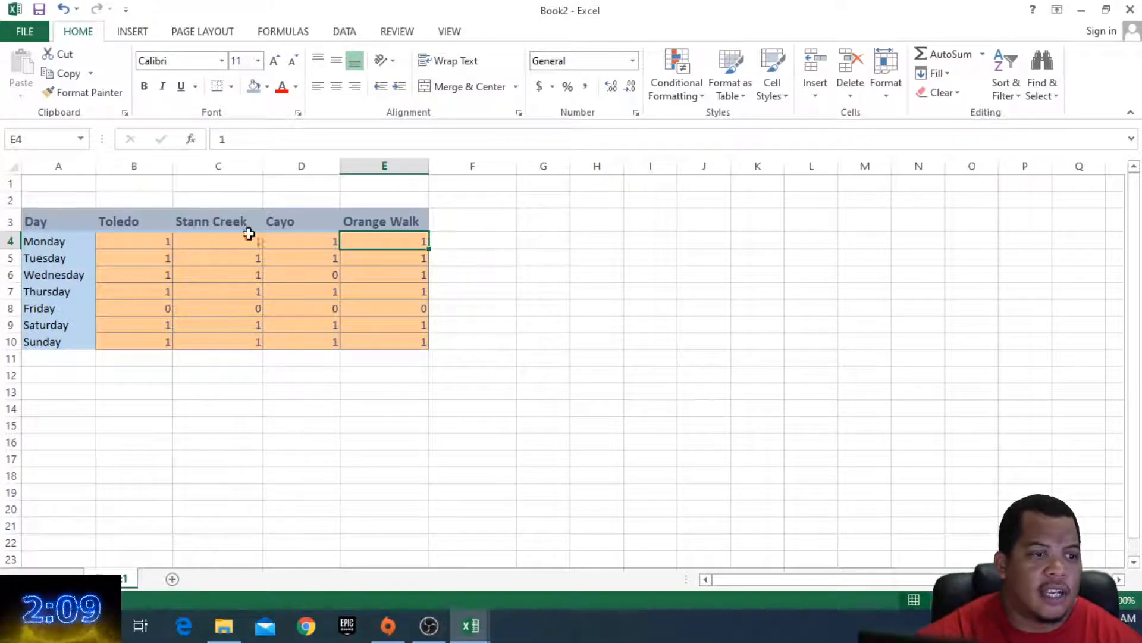
- Add All Borders to the whole table in A3:E10
{"action": "left_click", "coordinate": [133, 219]}
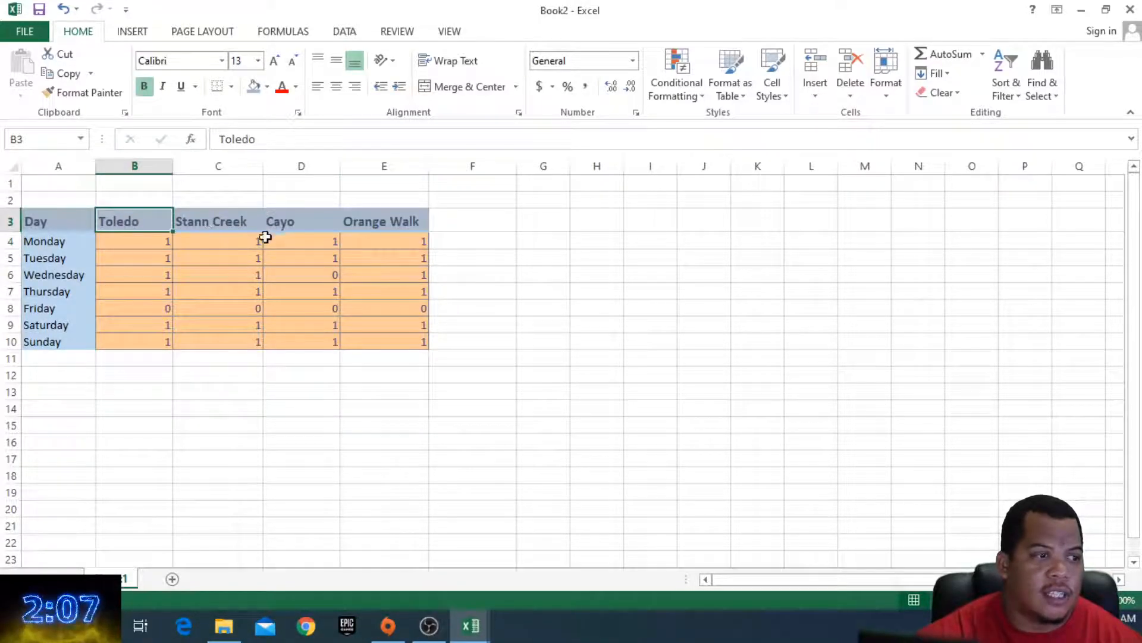
{"action": "left_click_drag", "start_coordinate": [71, 220], "coordinate": [378, 343]}
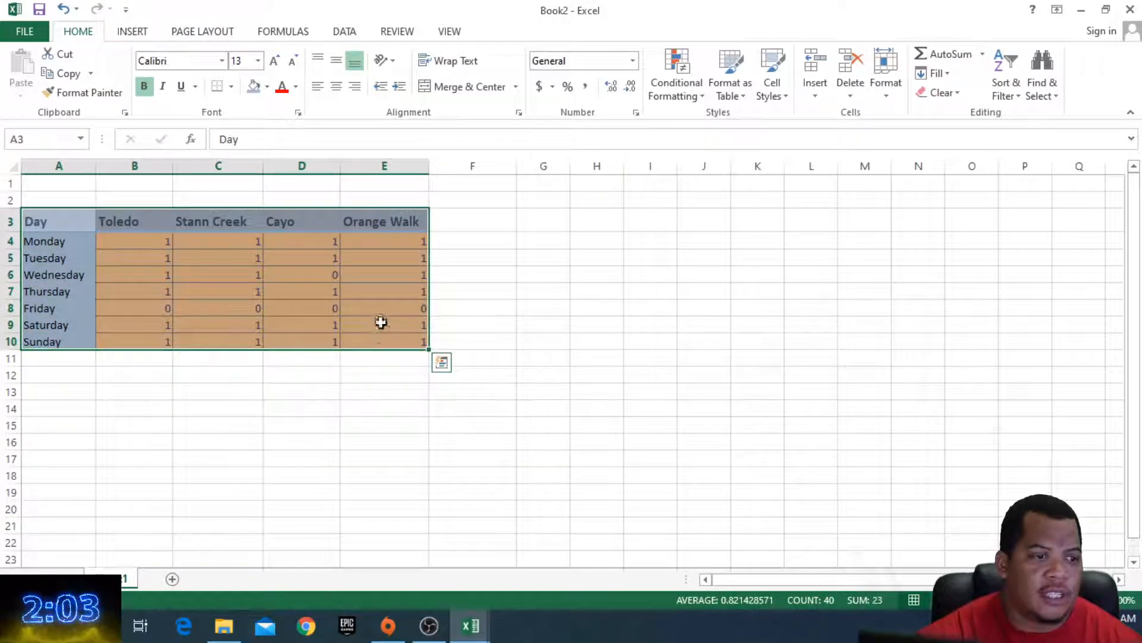
{"action": "left_click", "coordinate": [231, 88]}
{"action": "left_click", "coordinate": [231, 88]}
{"action": "left_click", "coordinate": [231, 88]}
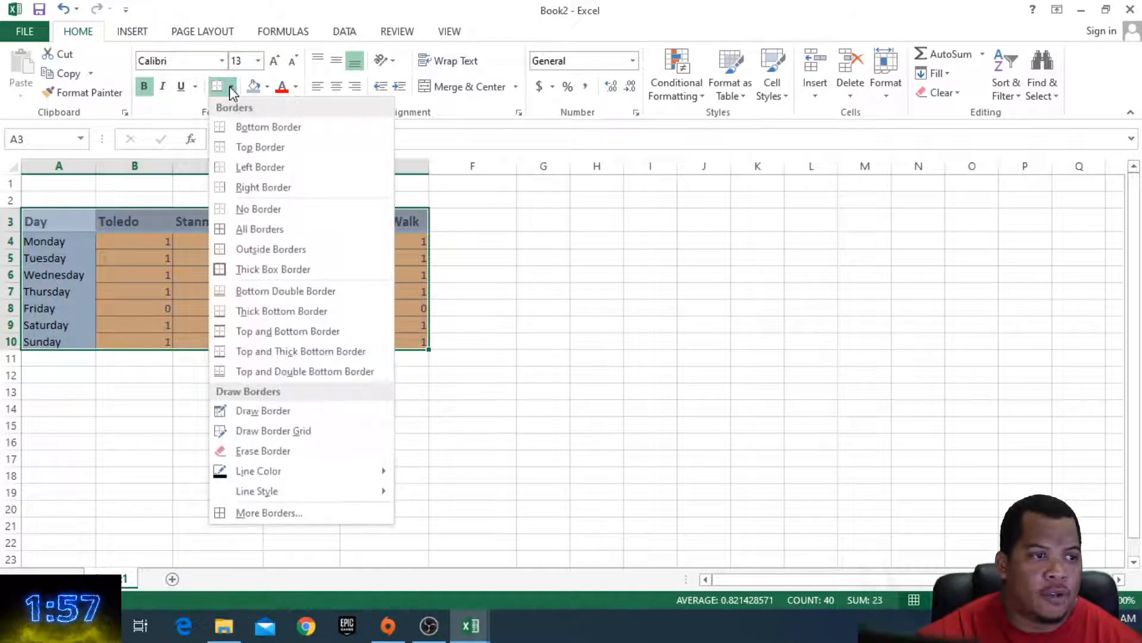
{"action": "left_click", "coordinate": [262, 230]}
{"action": "left_click", "coordinate": [441, 273]}
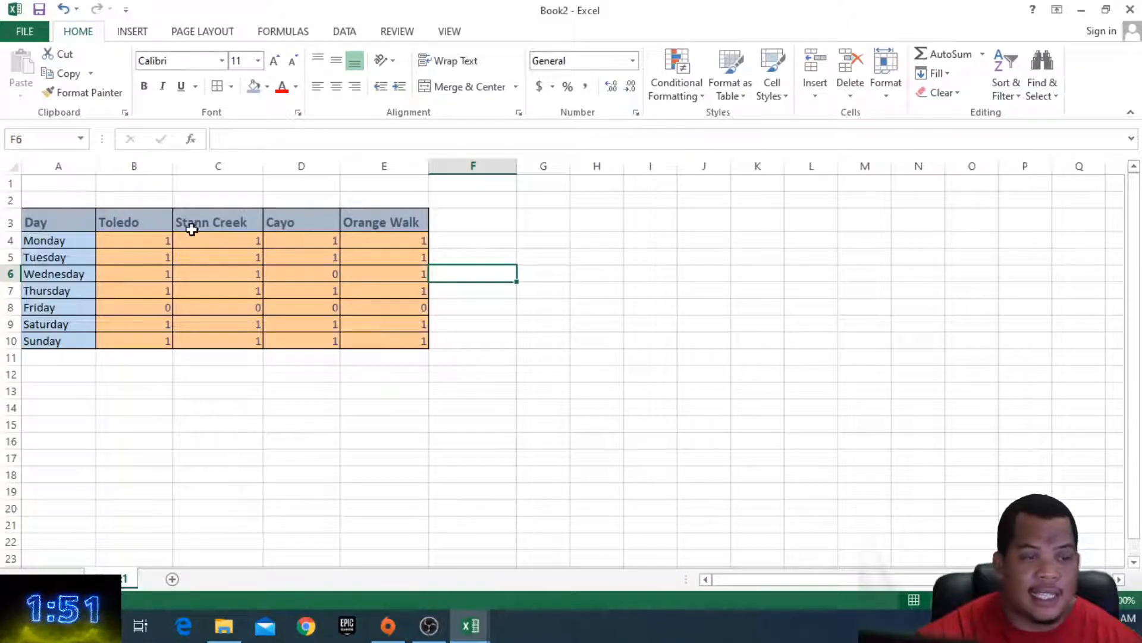
- Apply a Thick Box Border around the header row A3:E3
{"action": "left_click", "coordinate": [70, 218]}
{"action": "left_click_drag", "start_coordinate": [69, 218], "coordinate": [369, 217]}
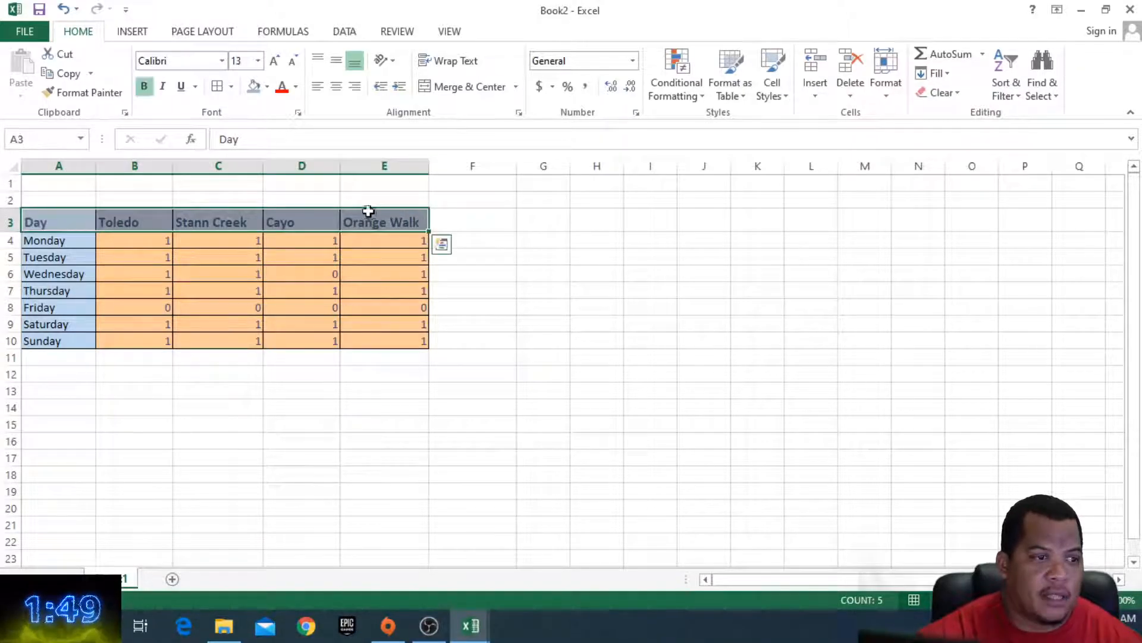
{"action": "left_click", "coordinate": [232, 87]}
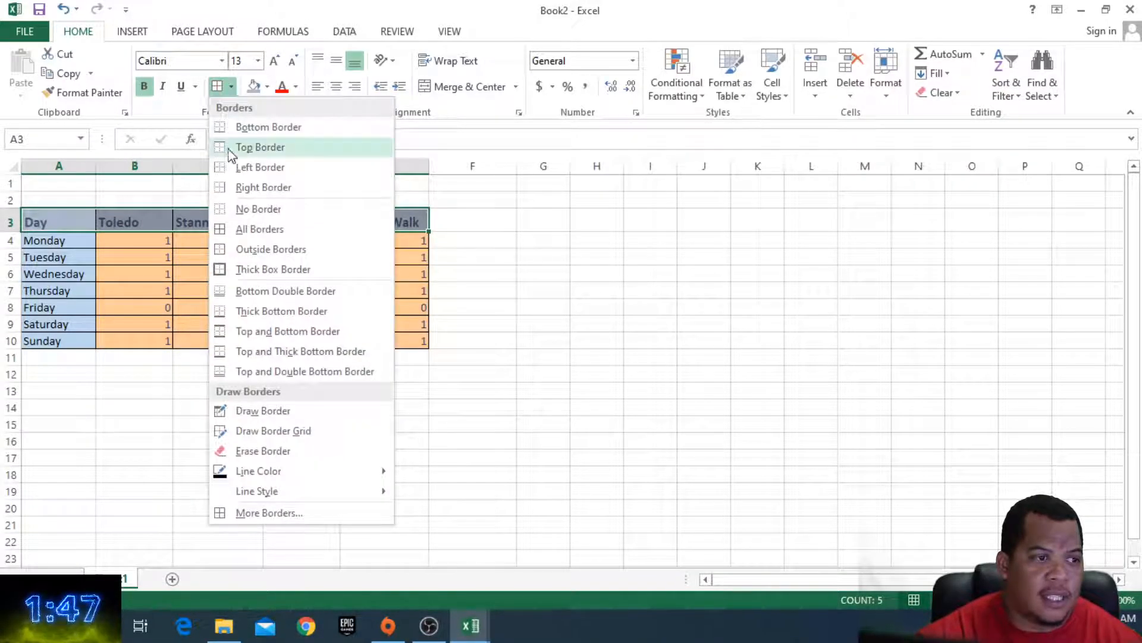
{"action": "left_click", "coordinate": [272, 269]}
{"action": "left_click", "coordinate": [309, 291]}
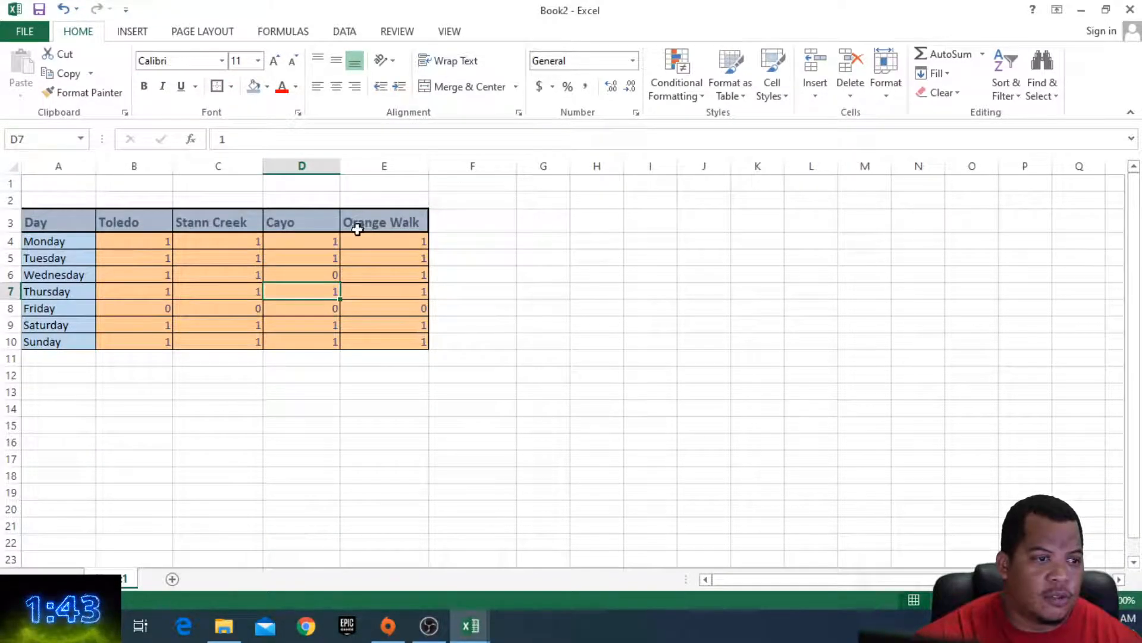
- Apply a Thick Box Border around the day names in A4:A10
{"action": "left_click_drag", "start_coordinate": [77, 241], "coordinate": [82, 342]}
{"action": "left_click", "coordinate": [231, 87]}
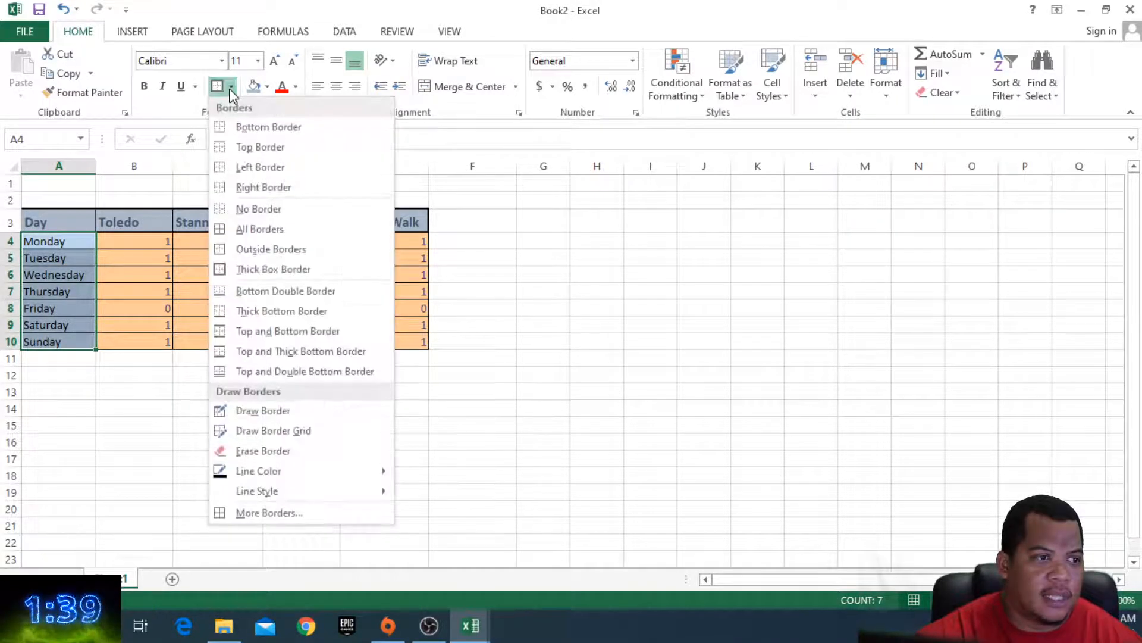
{"action": "left_click", "coordinate": [286, 271]}
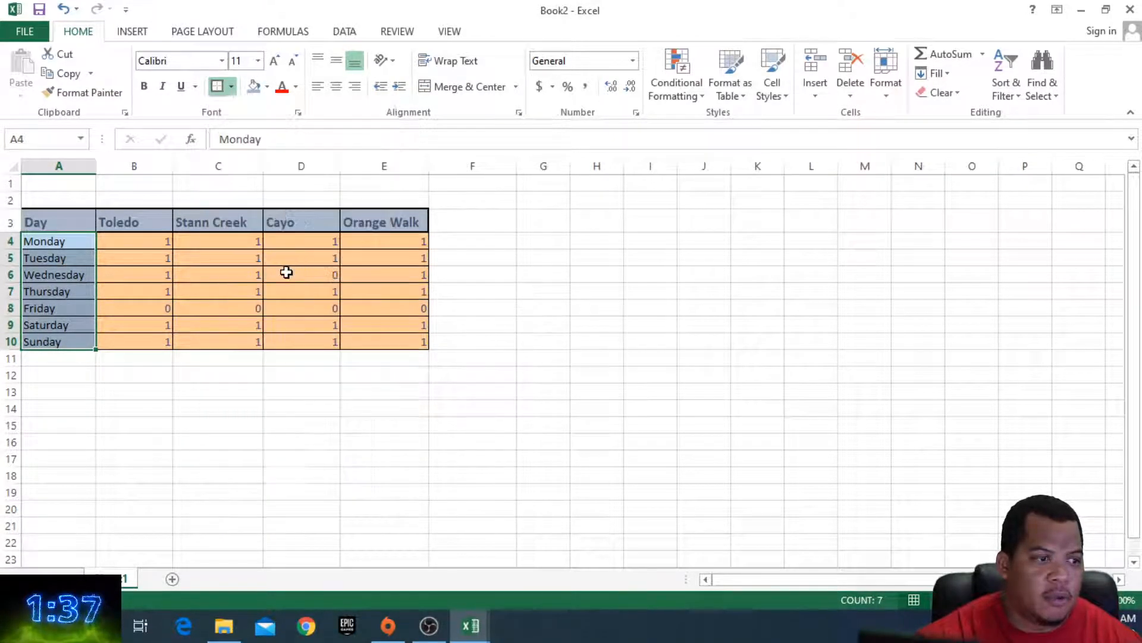
{"action": "left_click", "coordinate": [184, 310]}
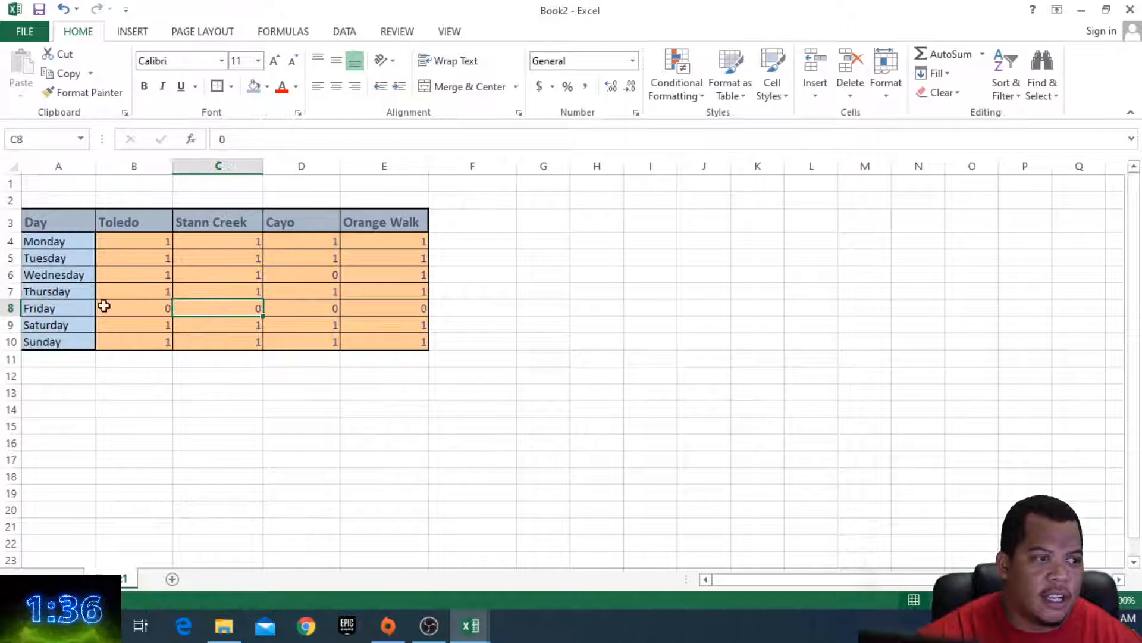
{"action": "left_click", "coordinate": [318, 273]}
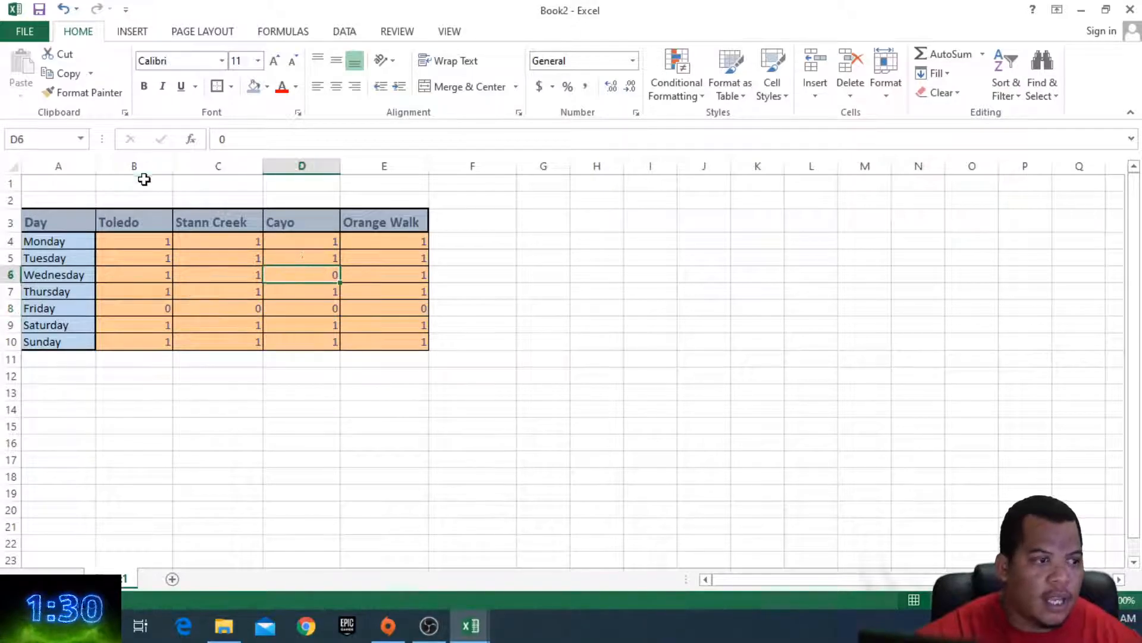
- Enter the title "Rain Fall Data for week 1" in cell A1
{"action": "left_click", "coordinate": [61, 183]}
{"action": "type", "text": "Ra"}
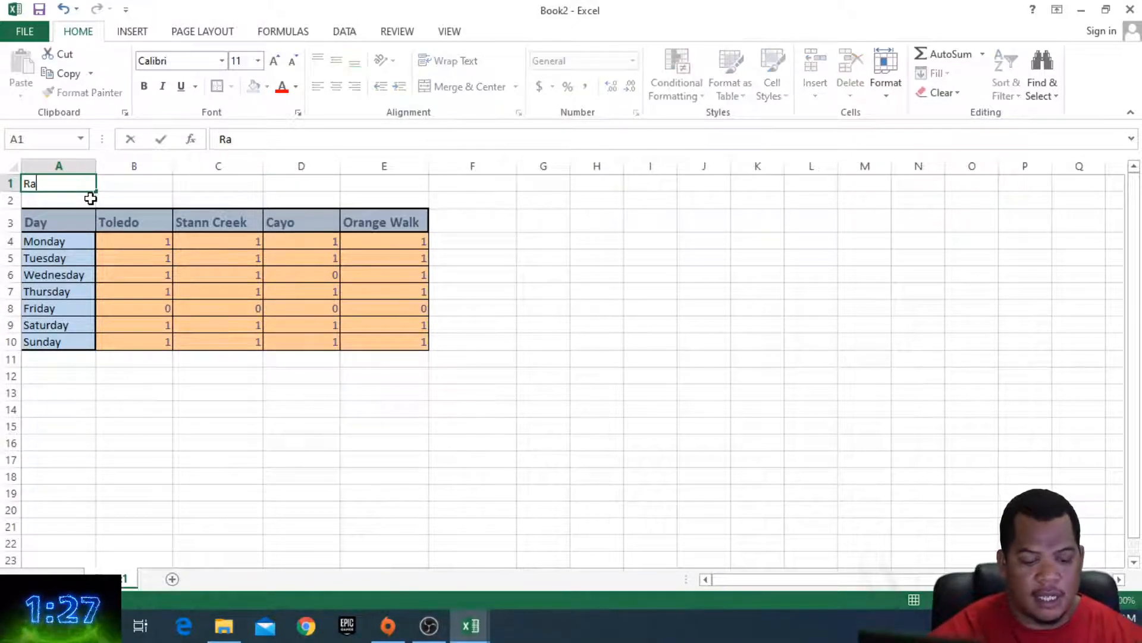
{"action": "type", "text": "in Fall Data"}
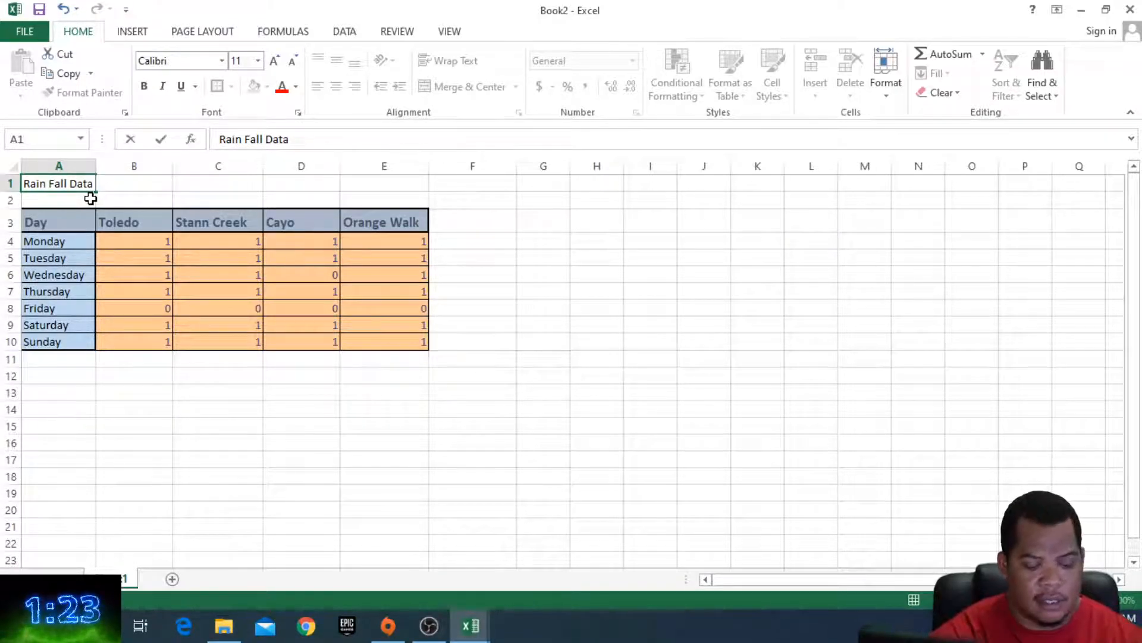
{"action": "type", "text": " for w"}
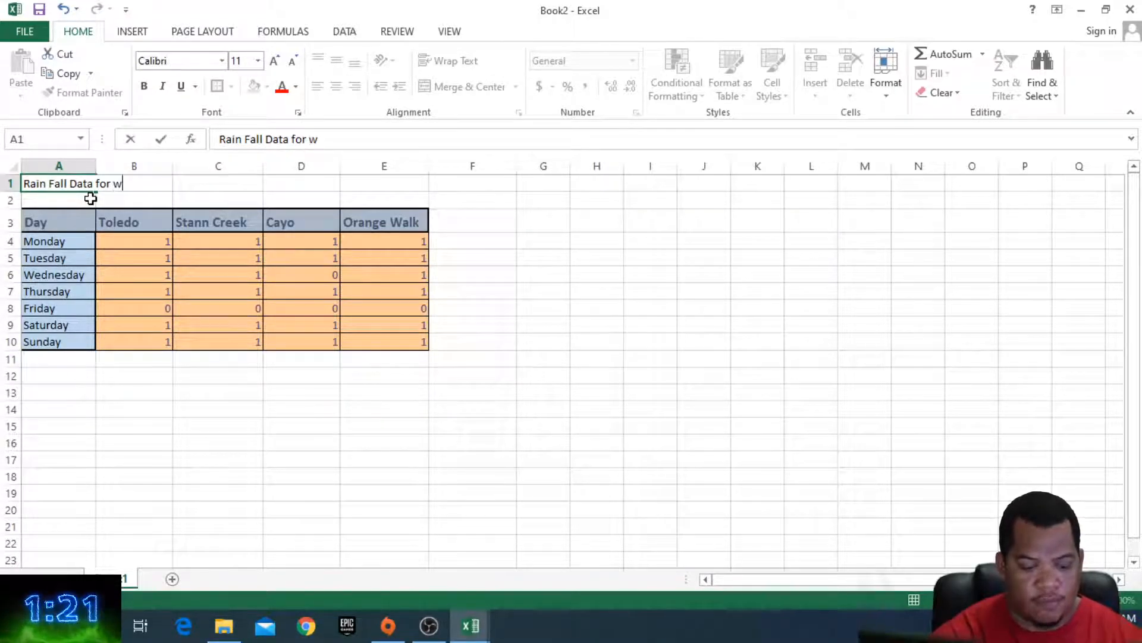
{"action": "type", "text": "eek 1"}
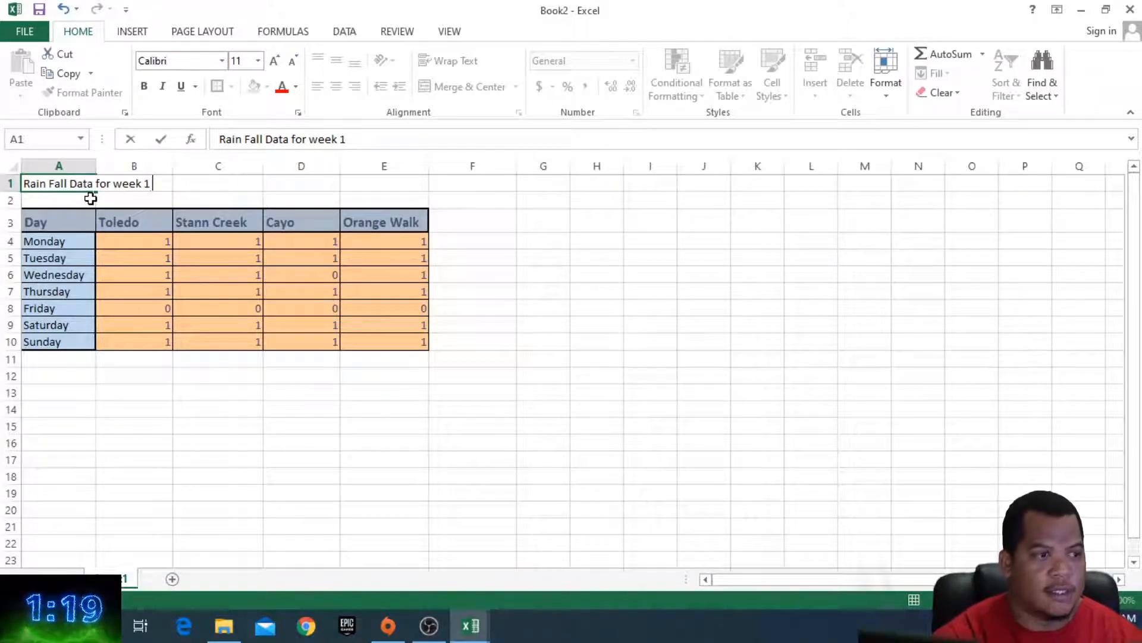
{"action": "left_click", "coordinate": [160, 214]}
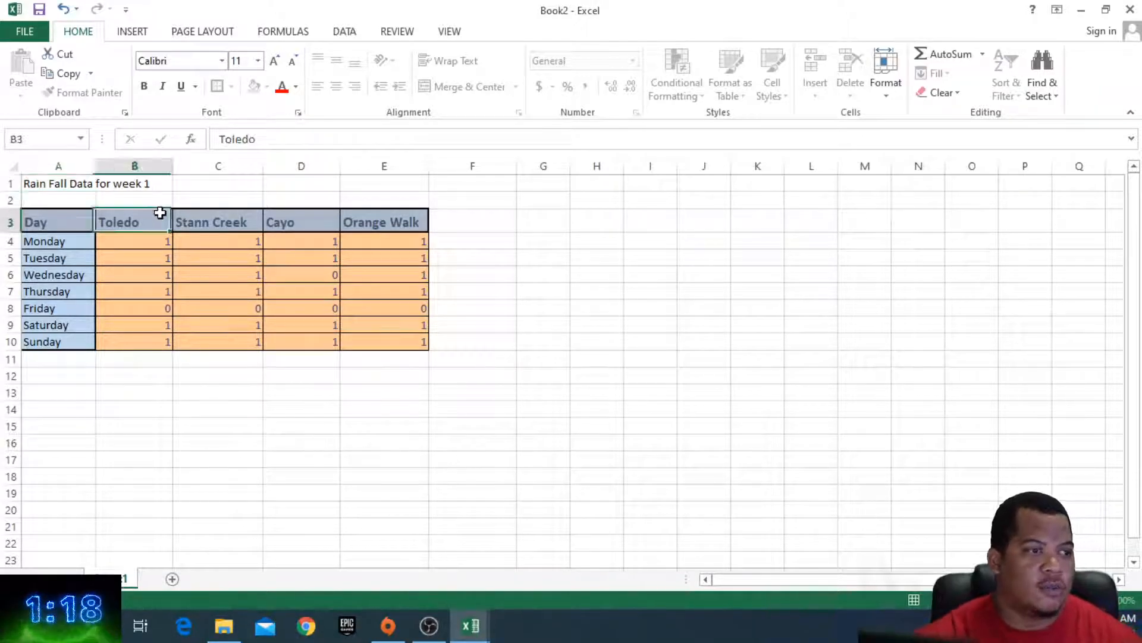
- Enter 333 in cell B1 beside the title and clear that cell again
{"action": "left_click", "coordinate": [59, 188]}
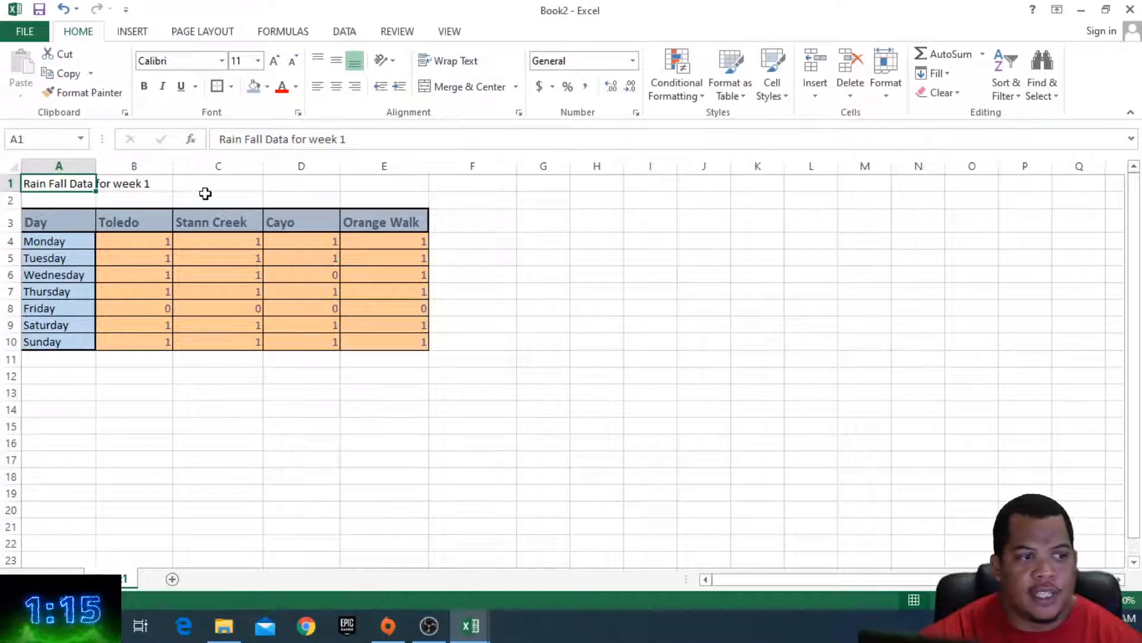
{"action": "left_click", "coordinate": [125, 188]}
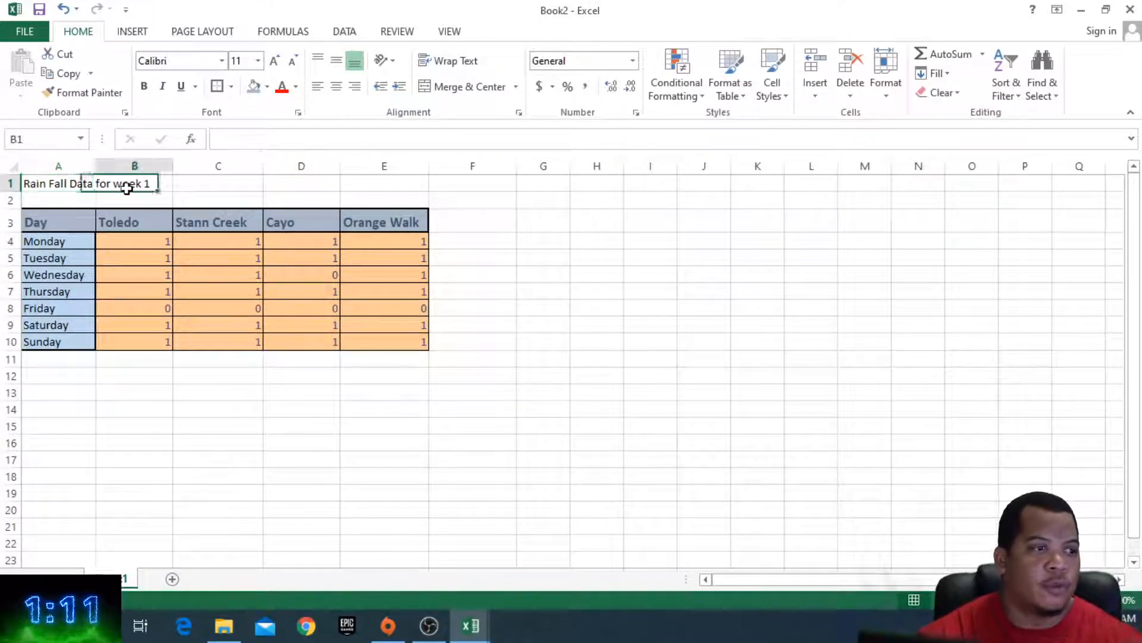
{"action": "type", "text": "333"}
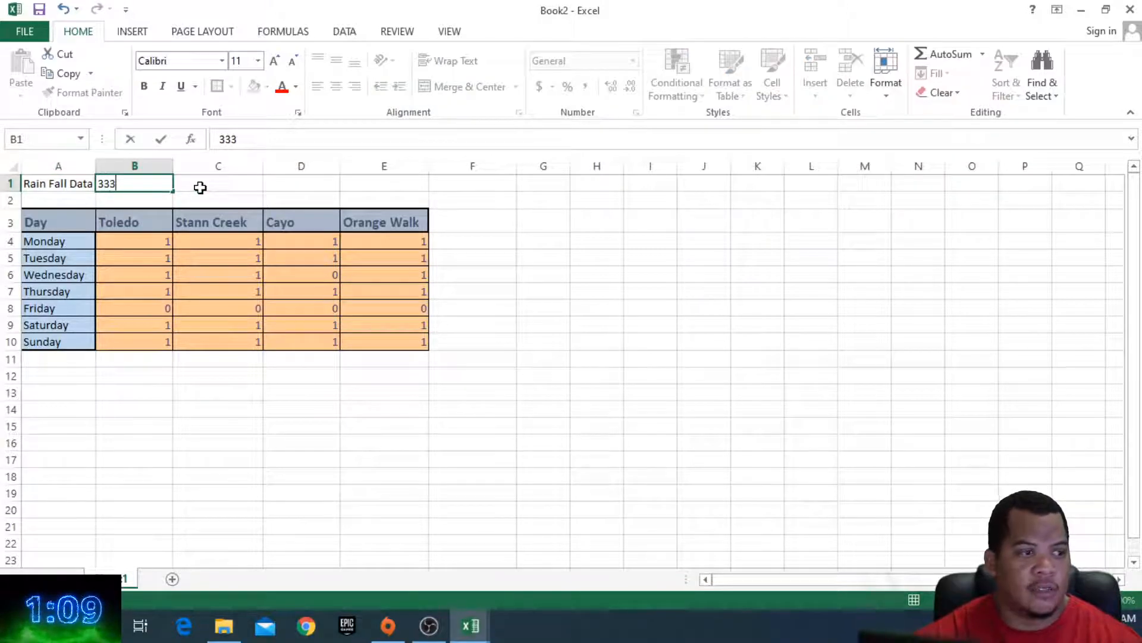
{"action": "key", "text": "Return"}
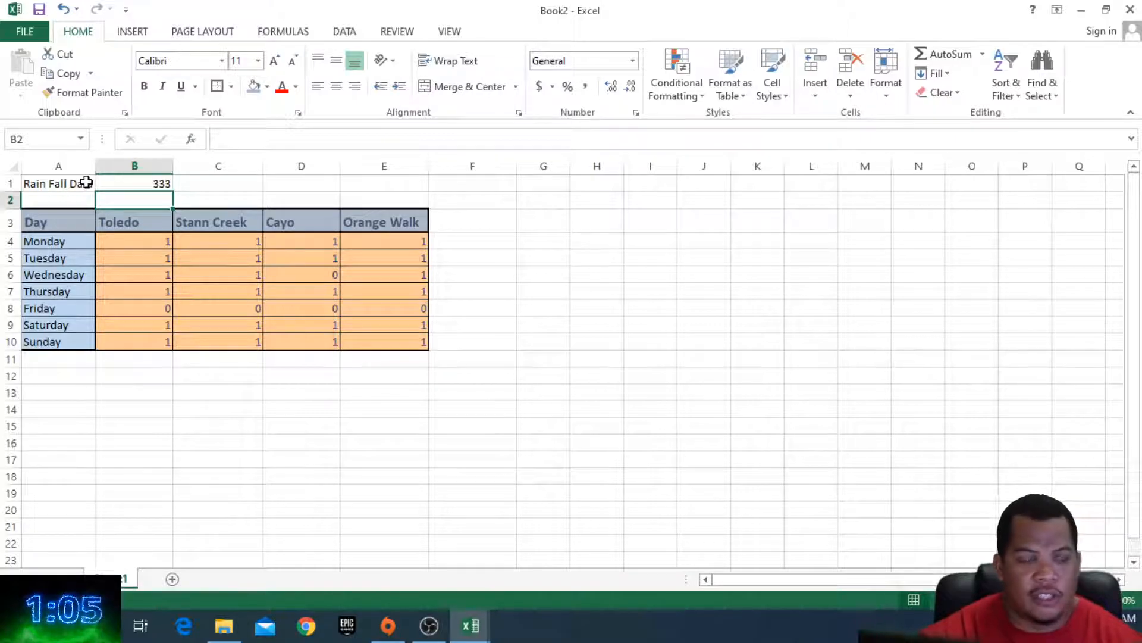
{"action": "left_click", "coordinate": [157, 185]}
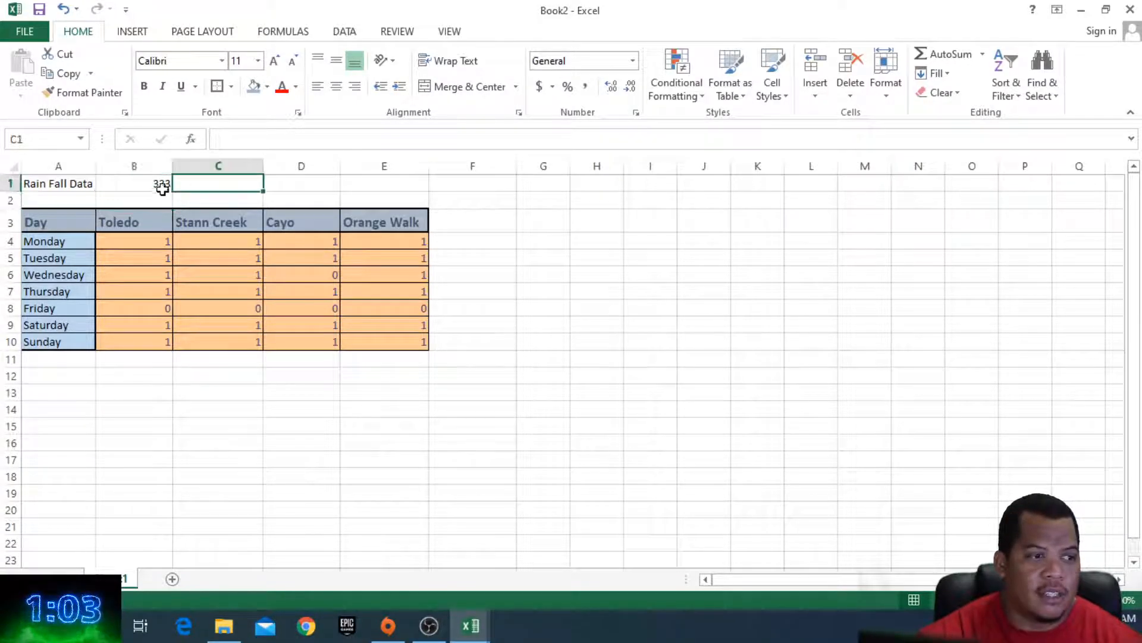
{"action": "type", "text": "for week 1"}
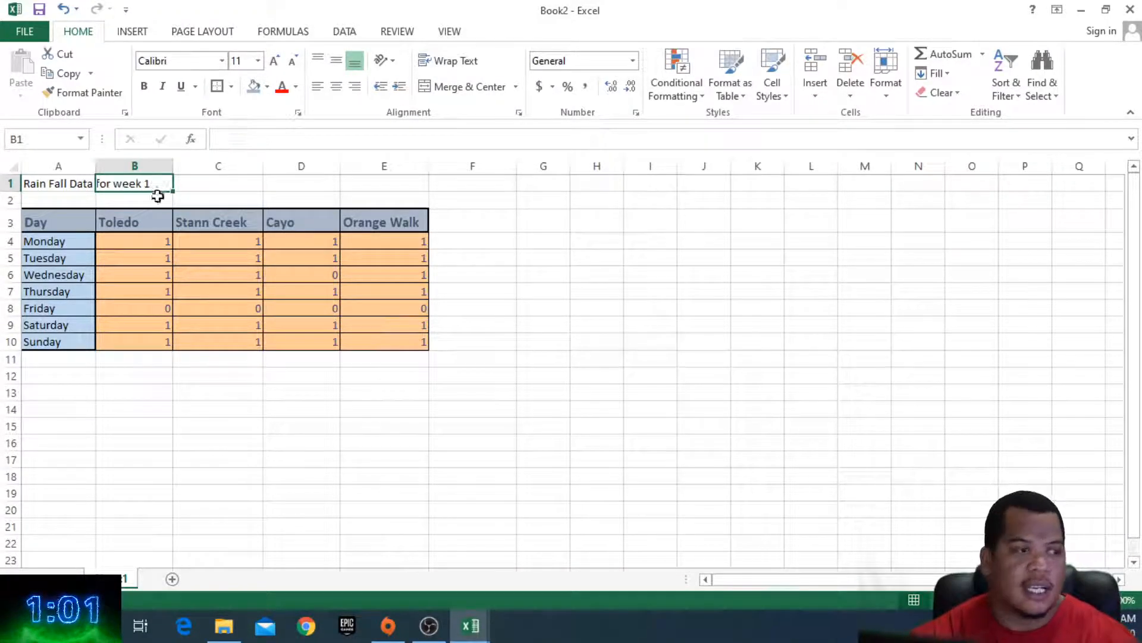
{"action": "left_click", "coordinate": [158, 234]}
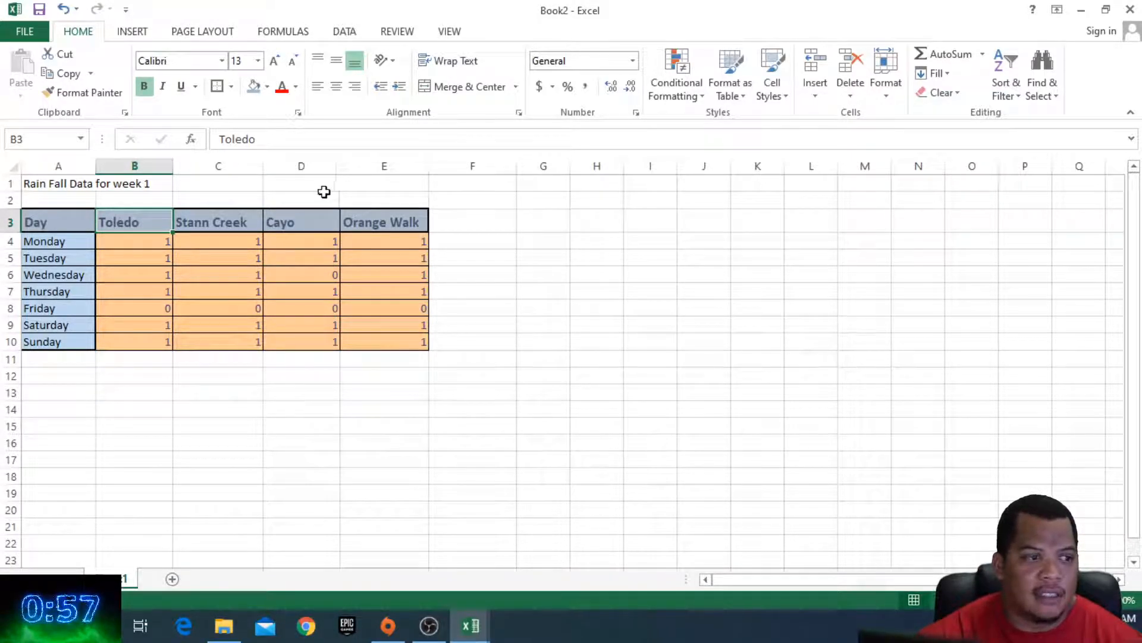
- Merge and center the title across A1:E1
{"action": "left_click", "coordinate": [53, 184]}
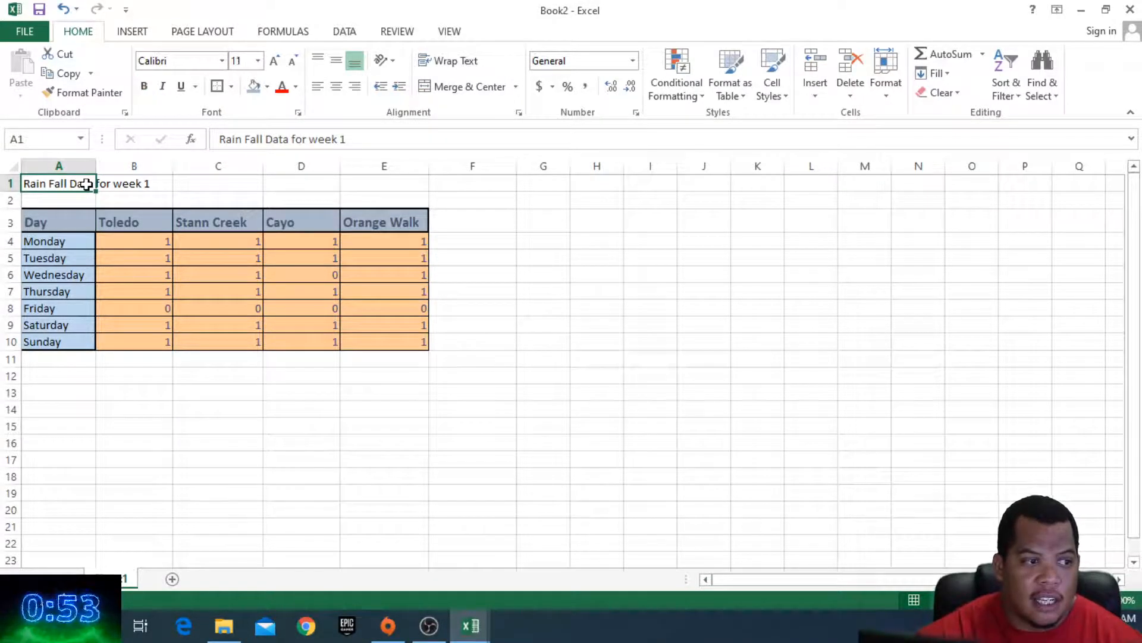
{"action": "left_click_drag", "start_coordinate": [72, 184], "coordinate": [370, 181]}
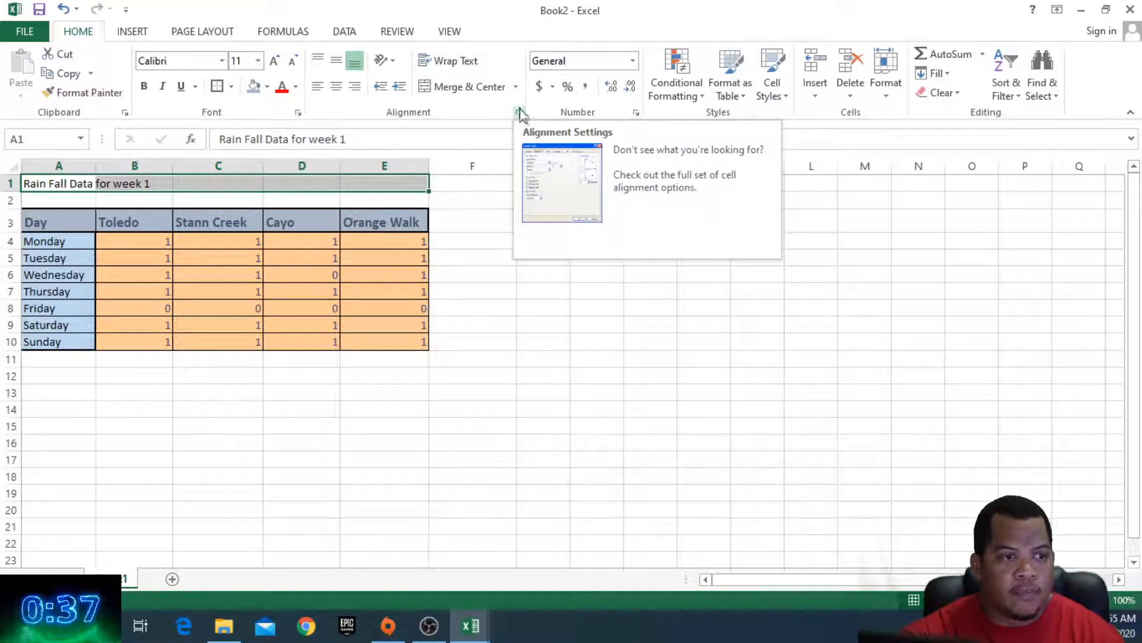
{"action": "left_click", "coordinate": [474, 89]}
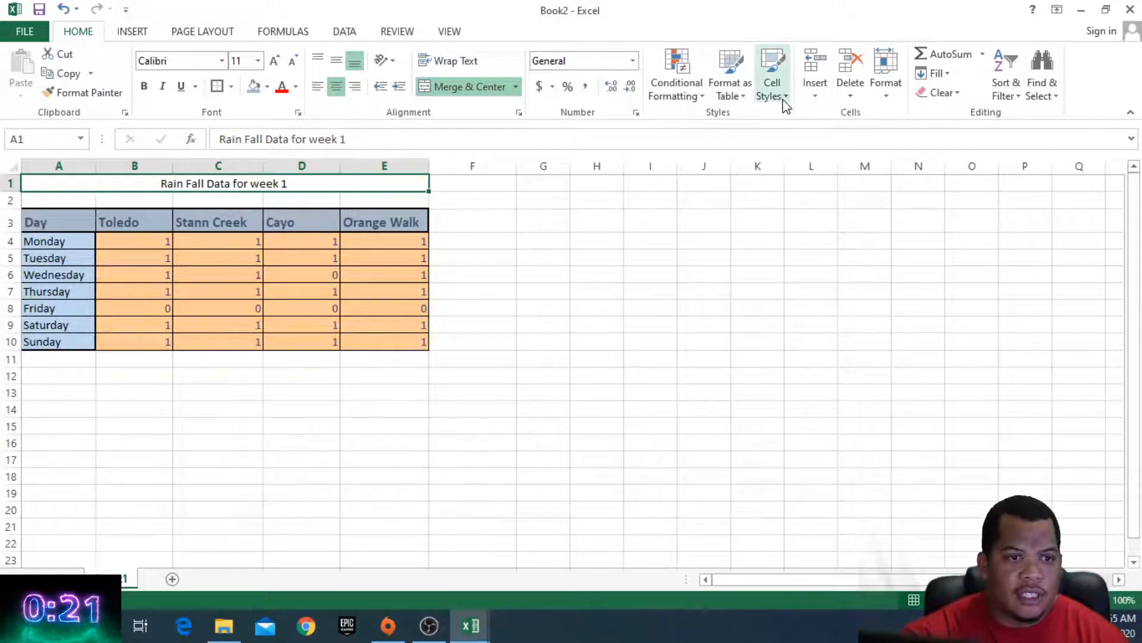
- Apply the Heading 1 cell style to the merged title in row 1
{"action": "left_click", "coordinate": [772, 76]}
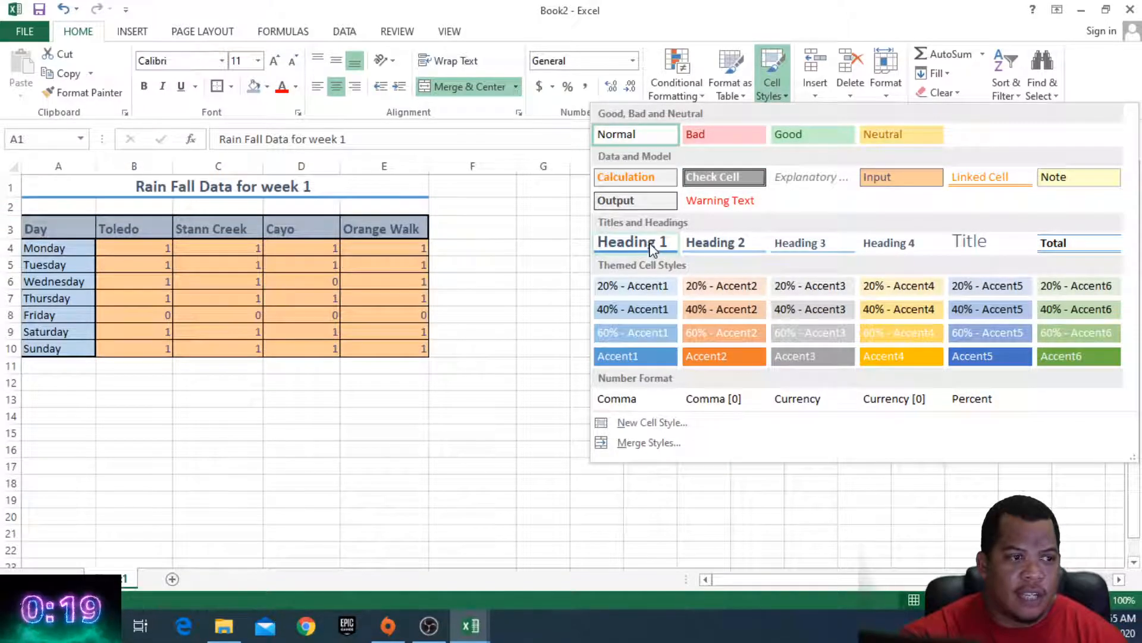
{"action": "left_click", "coordinate": [642, 244]}
{"action": "left_click", "coordinate": [390, 264]}
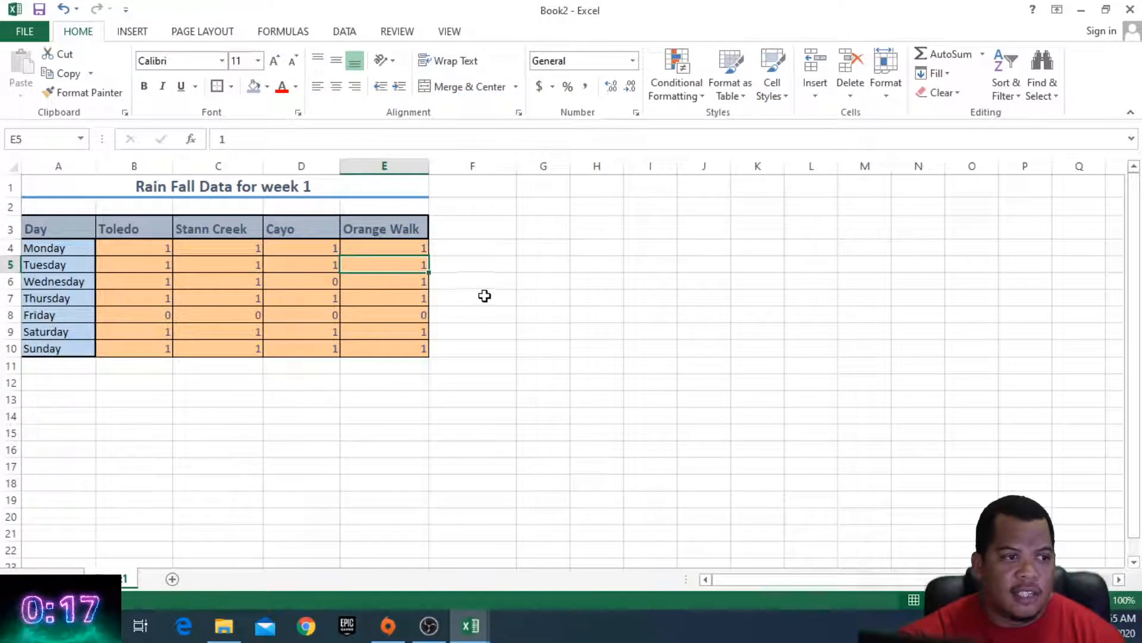
{"action": "left_click", "coordinate": [395, 365]}
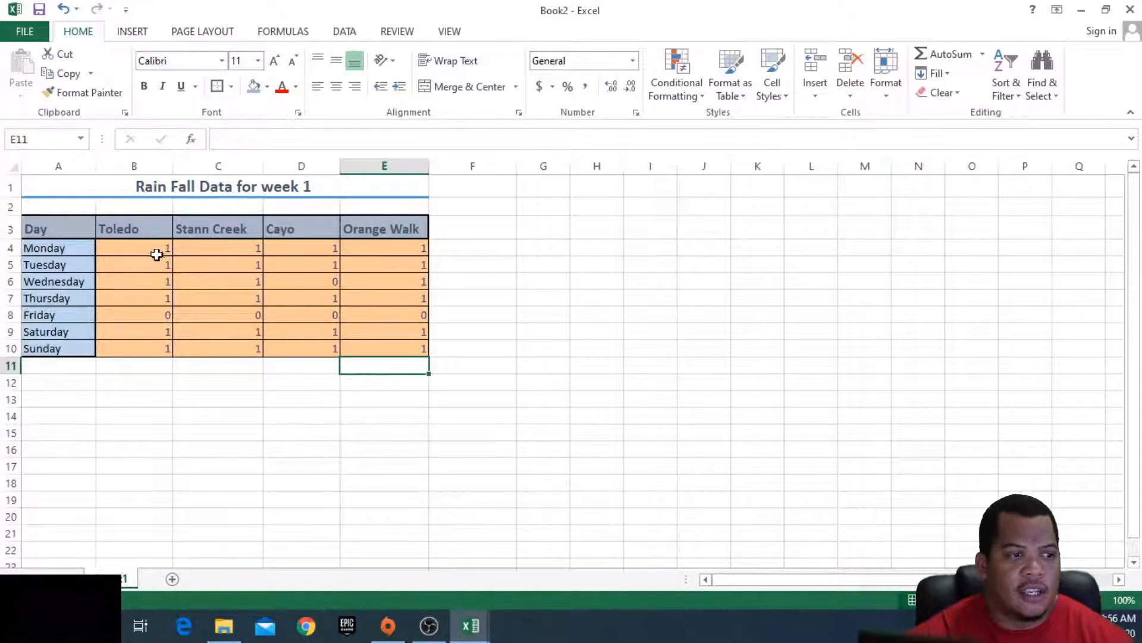
{"action": "left_click", "coordinate": [388, 347]}
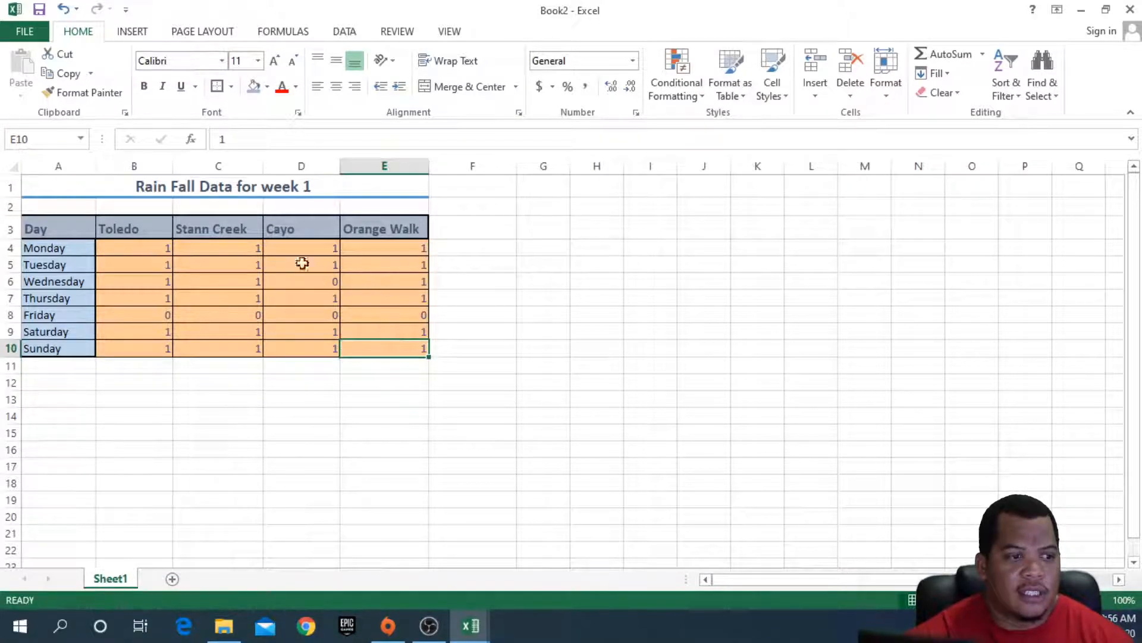